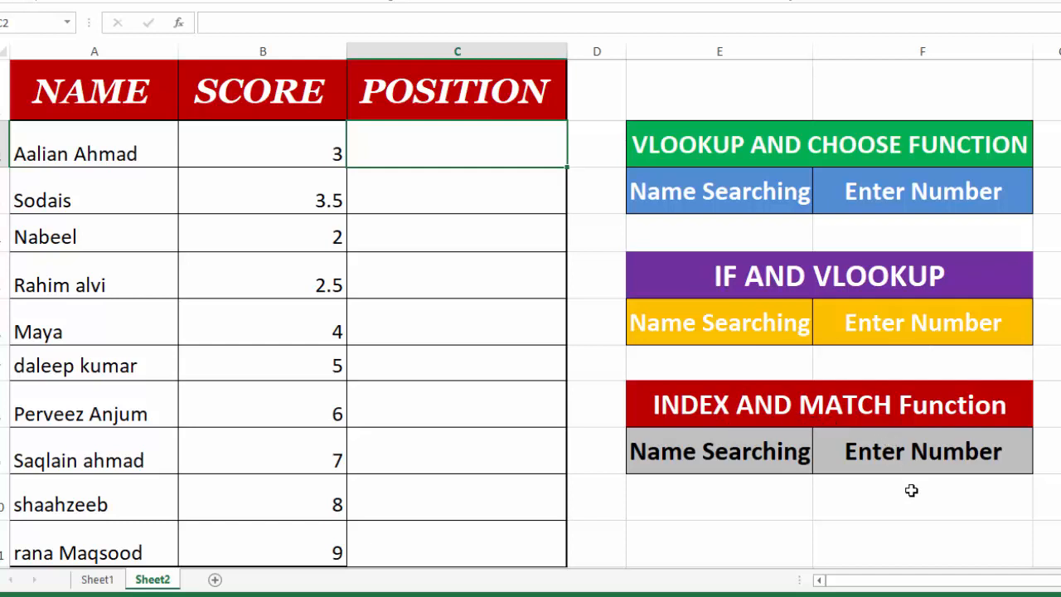
left_click(911, 491)
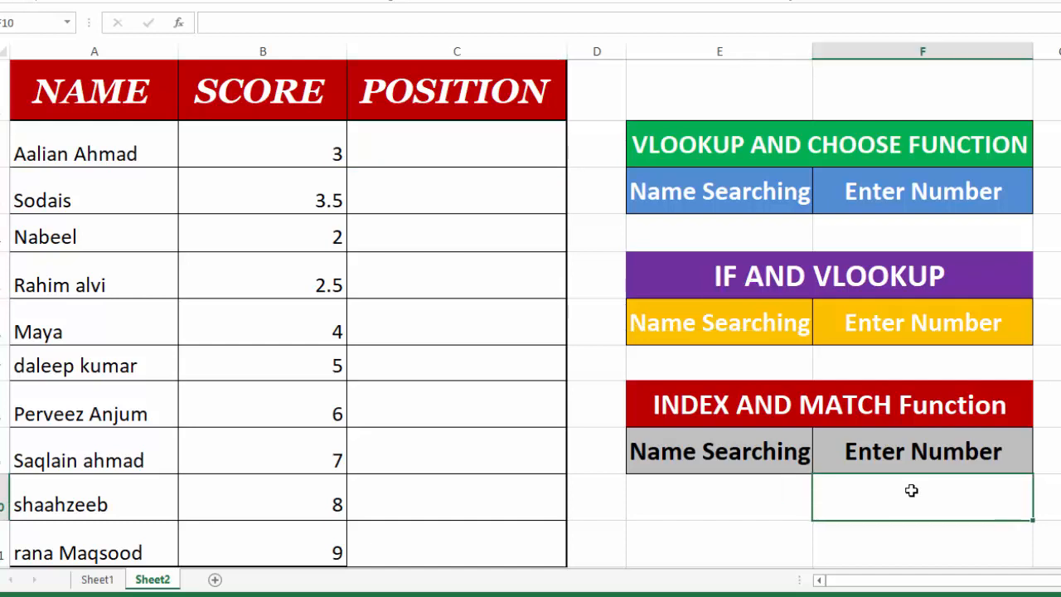
left_click(695, 498)
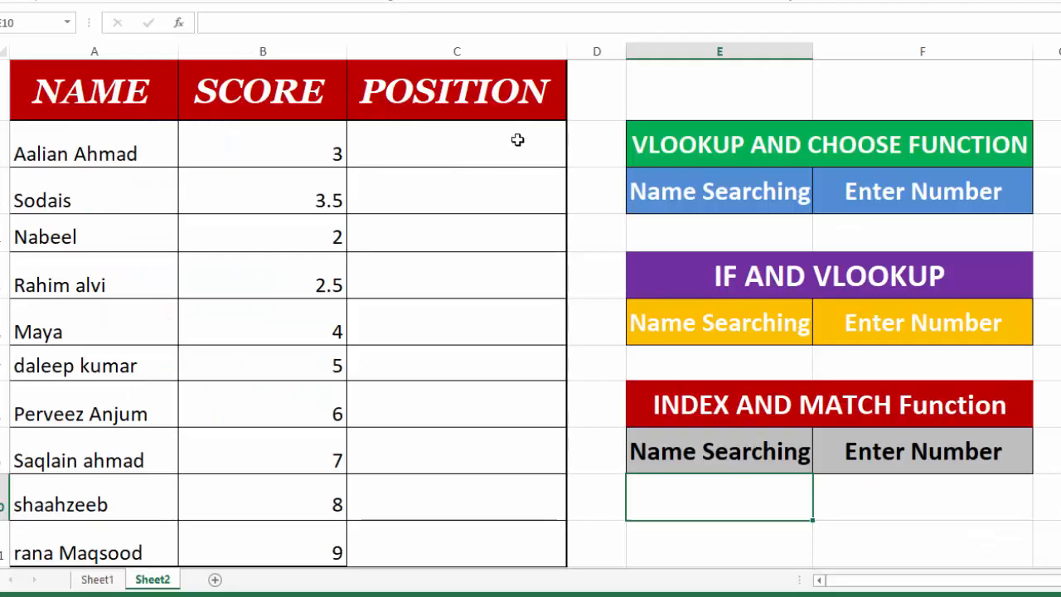
- Enter =RANK(B2,$B$2:$B$11,1) in C2 and fill the ascending rank formula down the POSITION column to C11
left_click(517, 140)
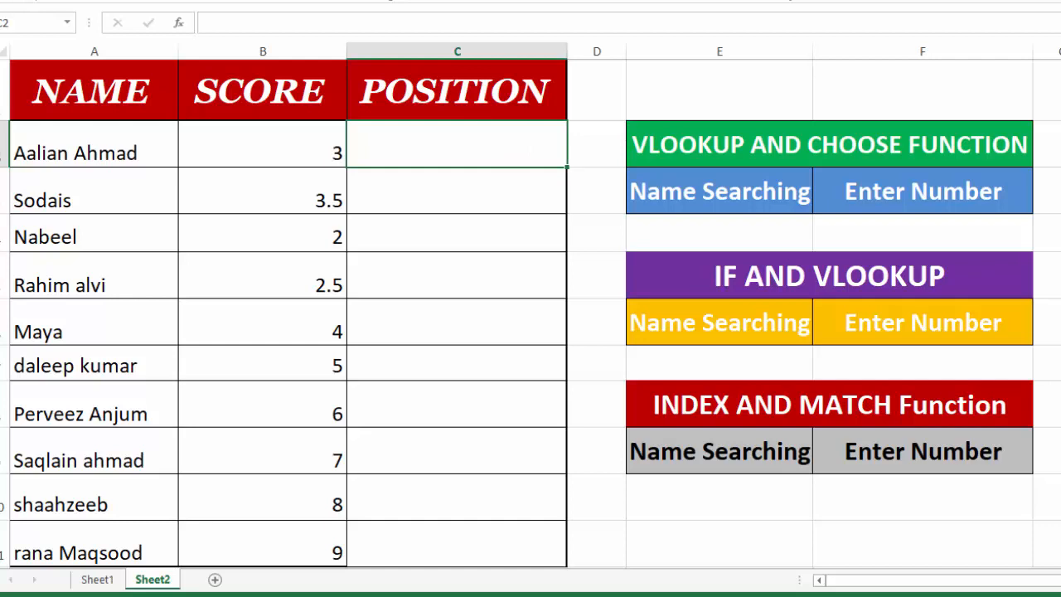
type("=RANK")
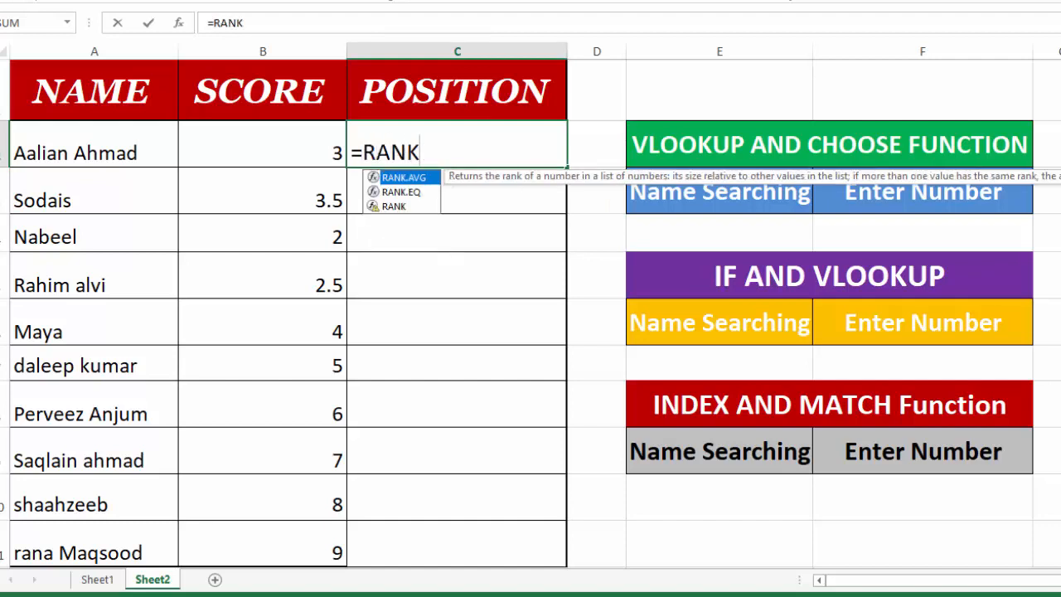
type("(")
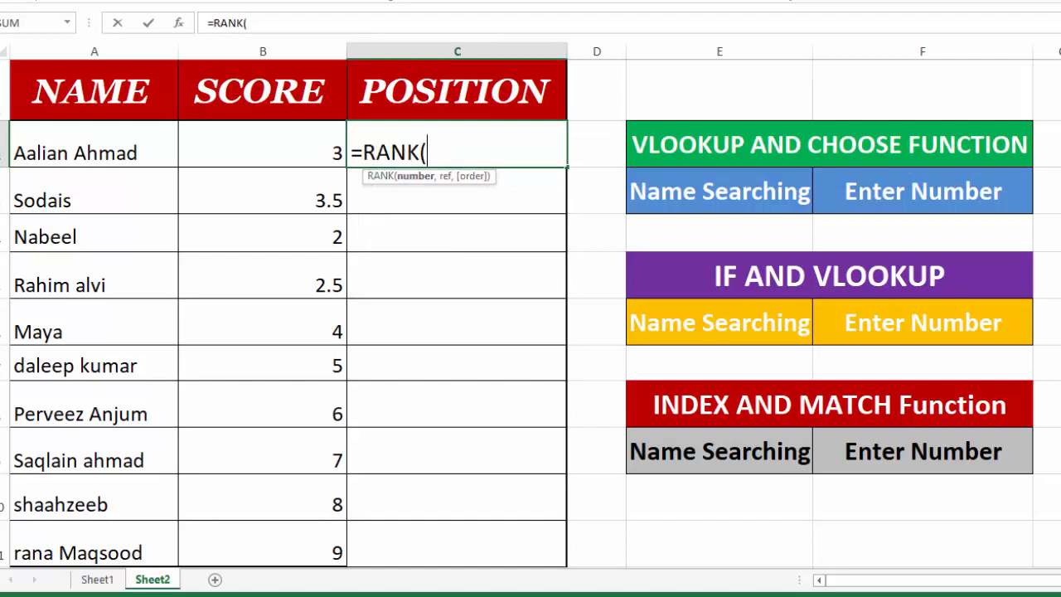
left_click(247, 140)
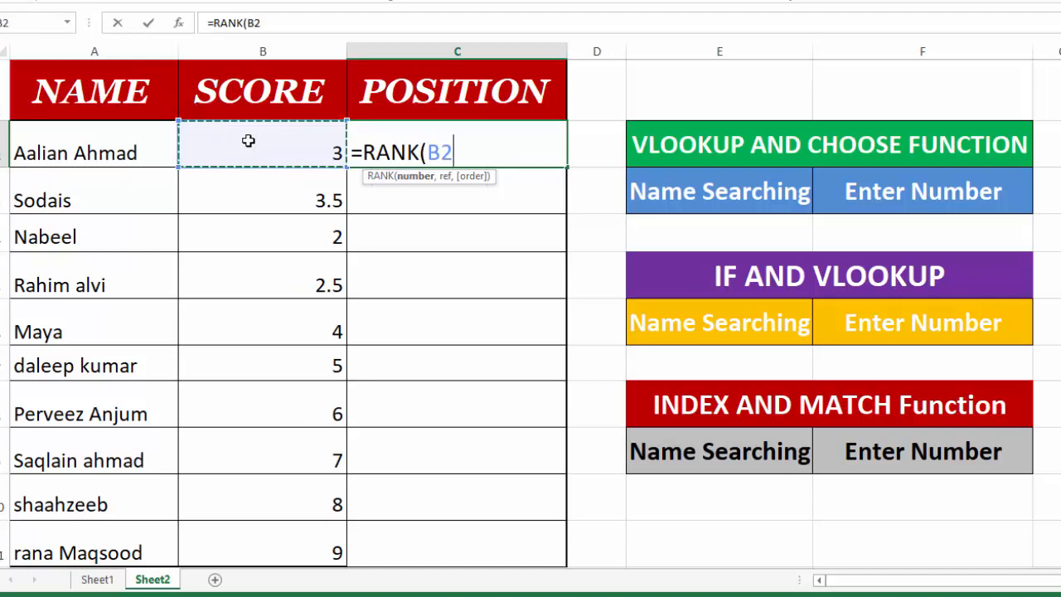
type(",")
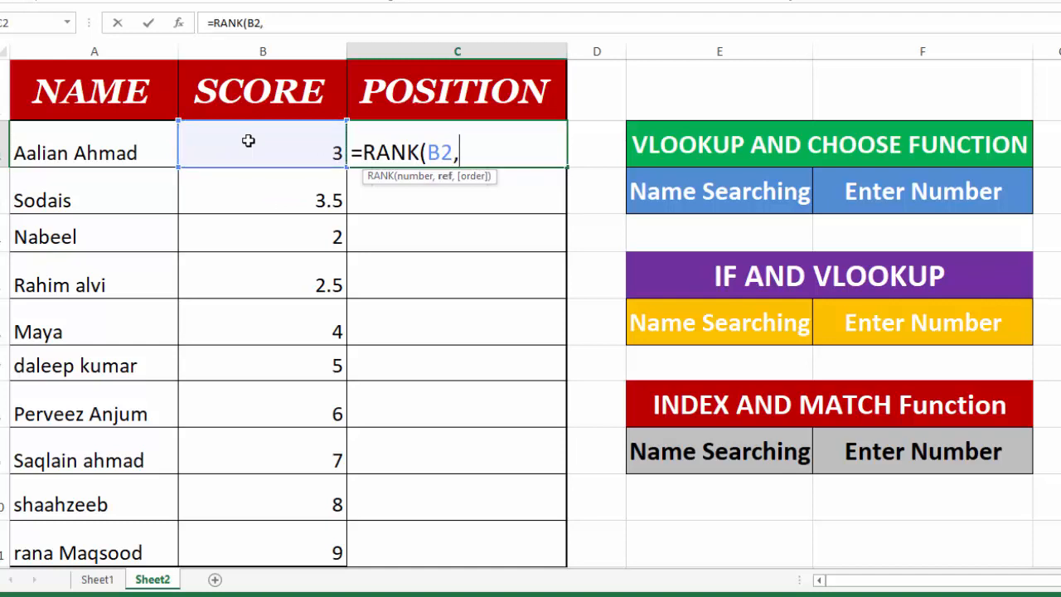
left_click_drag(247, 141, 260, 527)
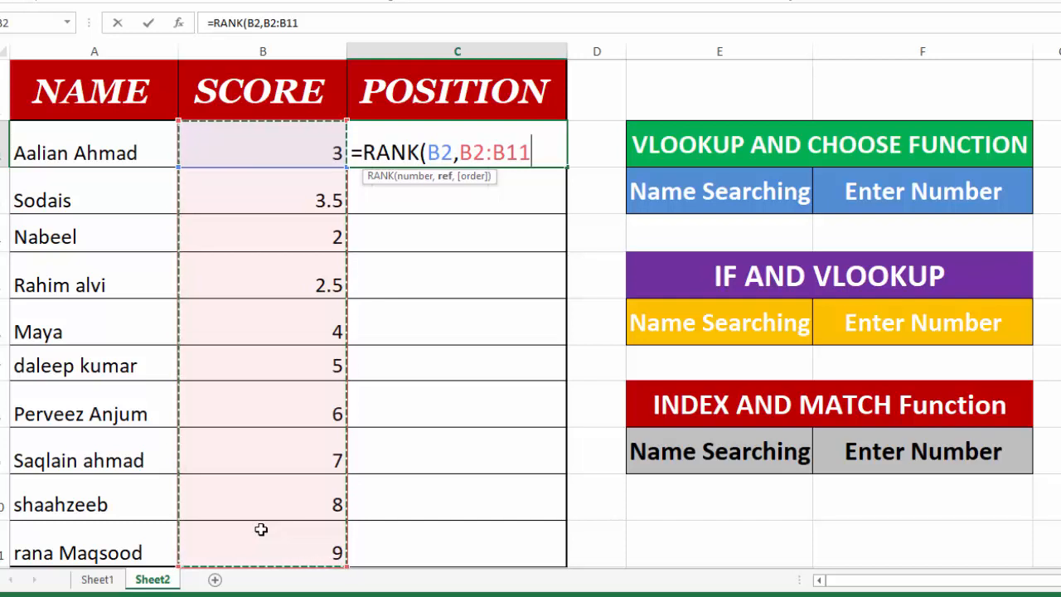
key("F4")
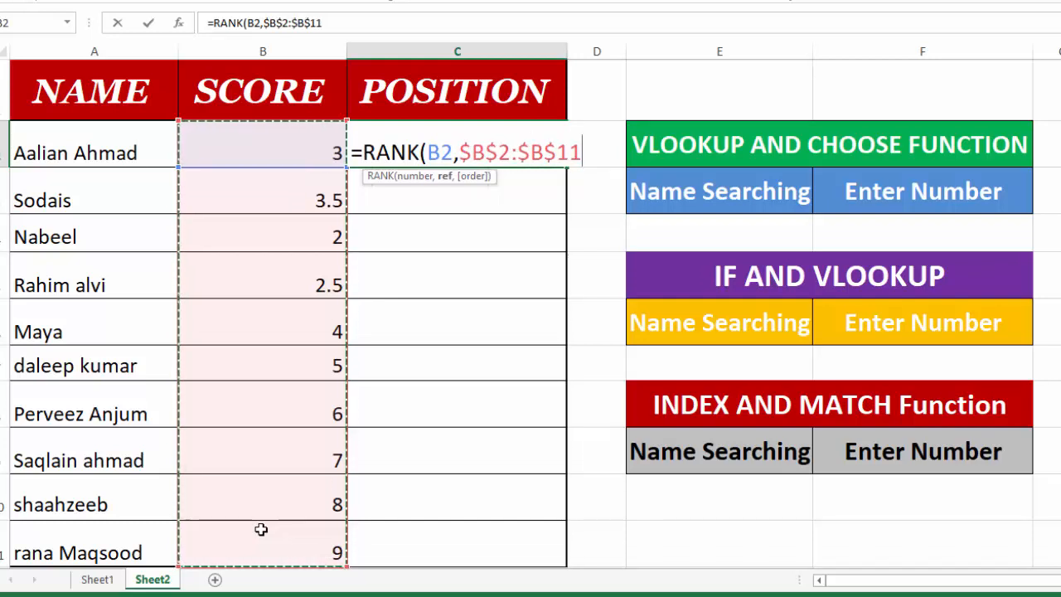
type(",")
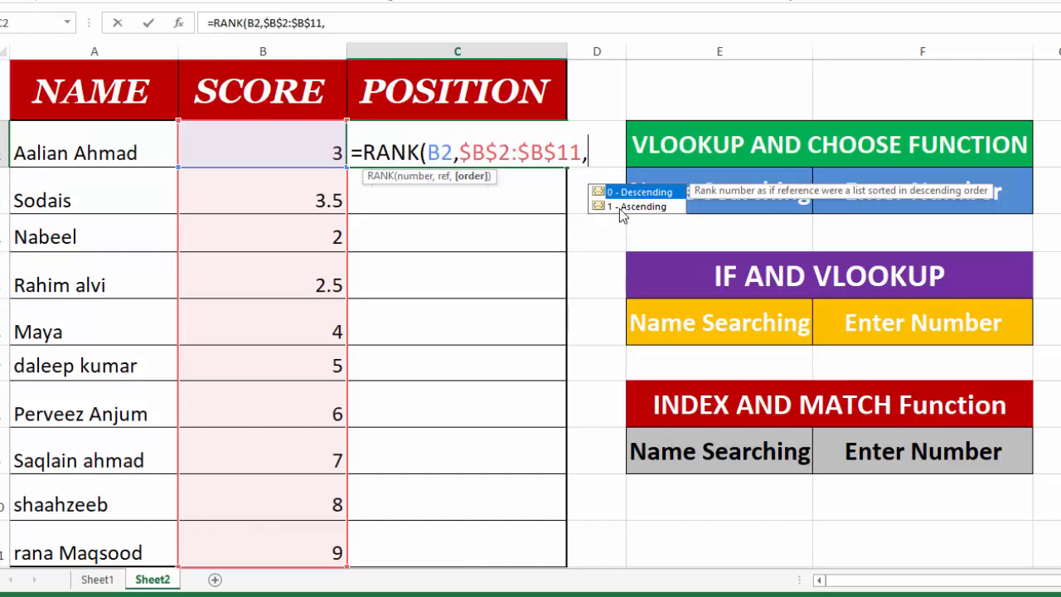
type("1")
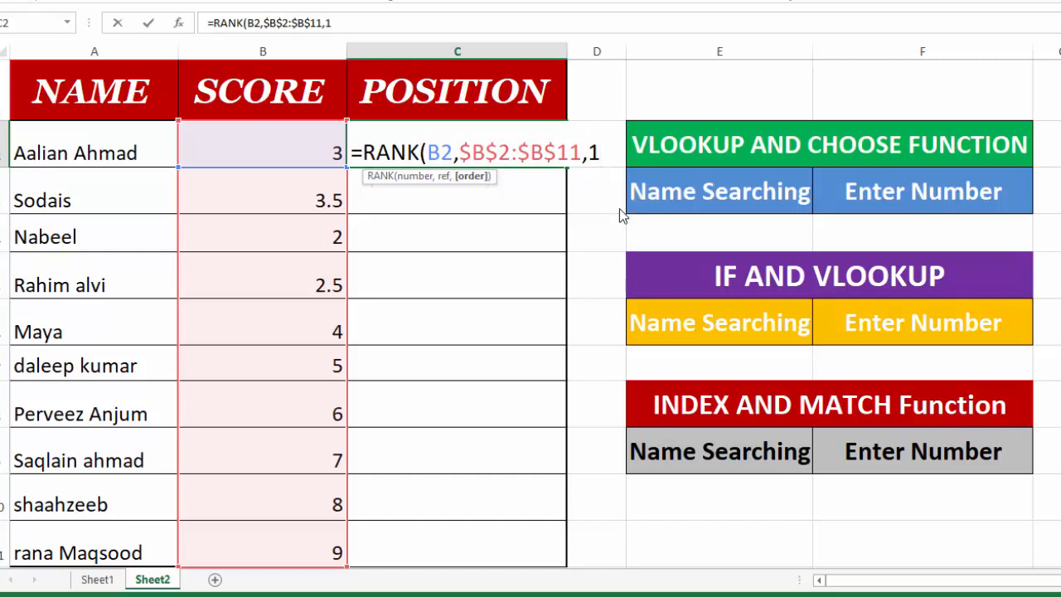
type(")")
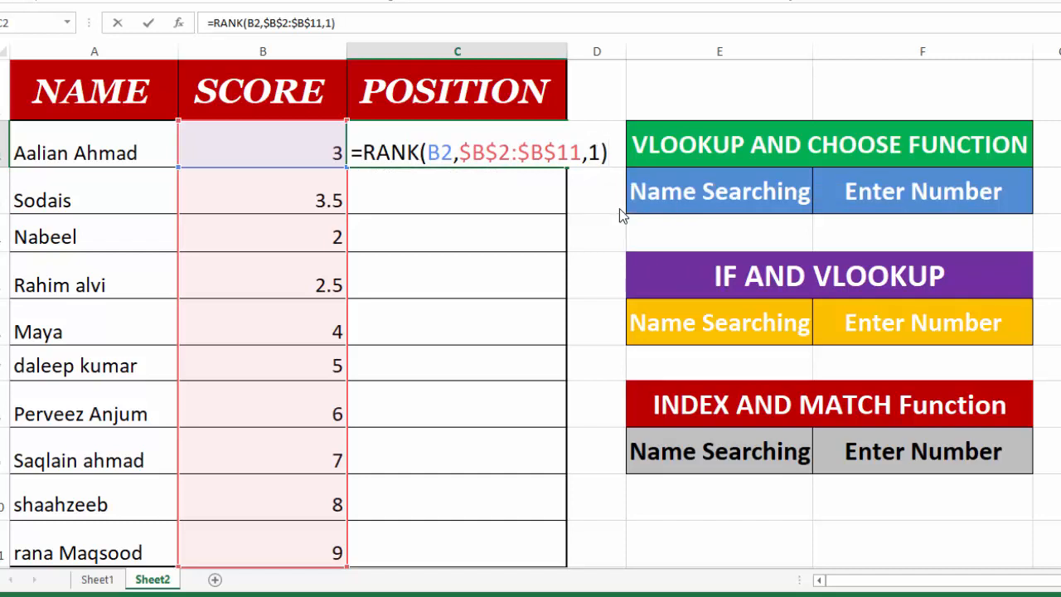
key("Return")
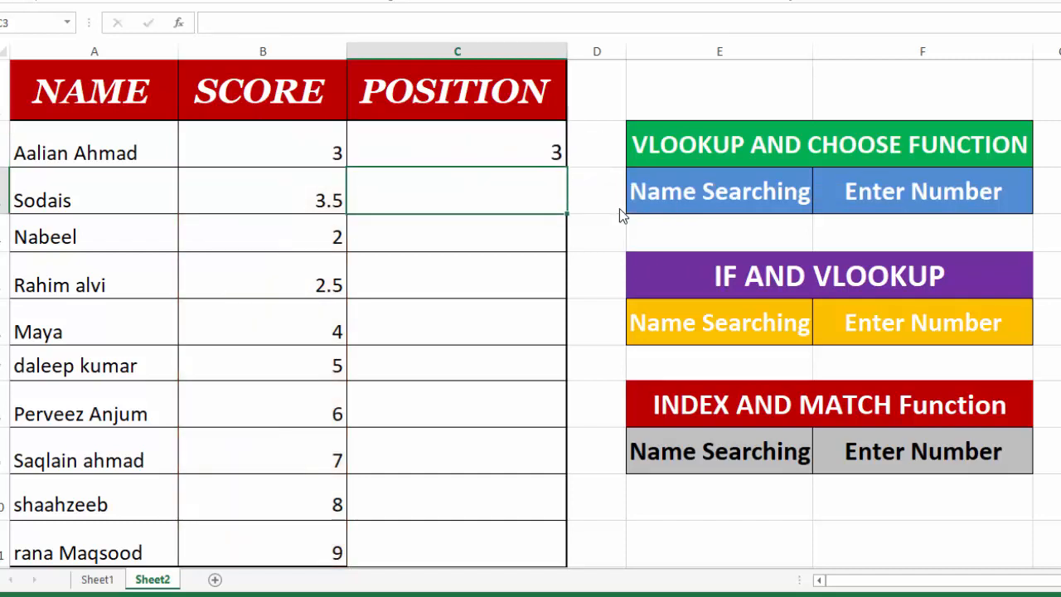
left_click(460, 148)
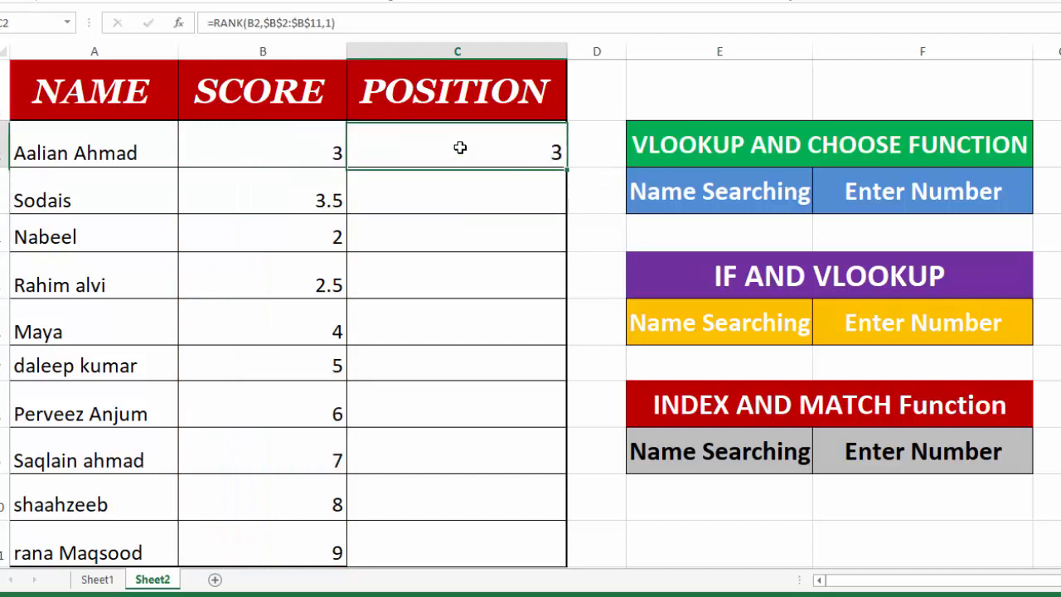
double_click(569, 168)
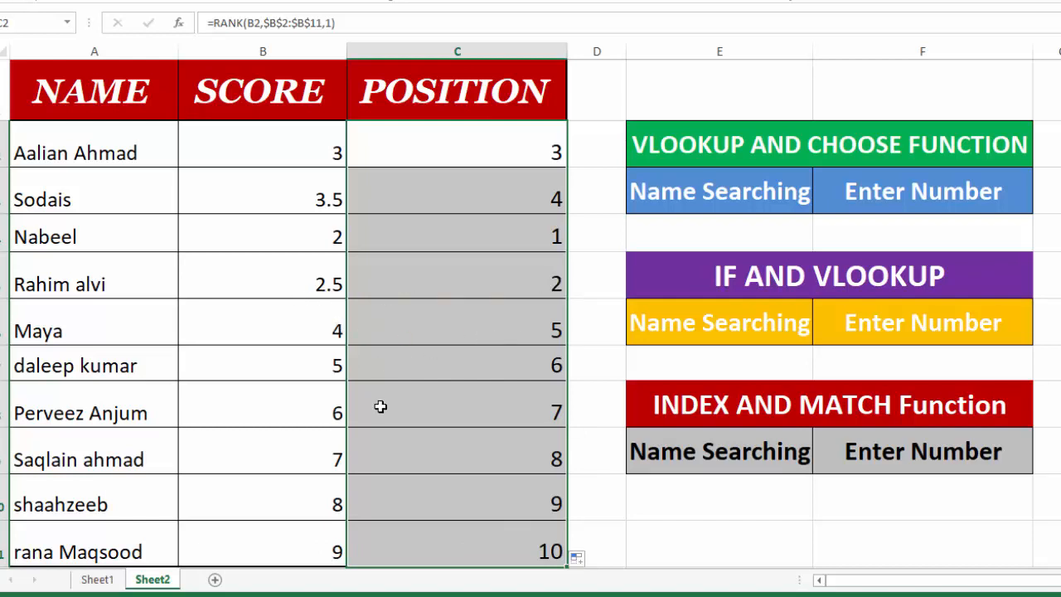
- Change the order argument of the RANK formula in C2 to 0 for descending ranking
left_click(490, 146)
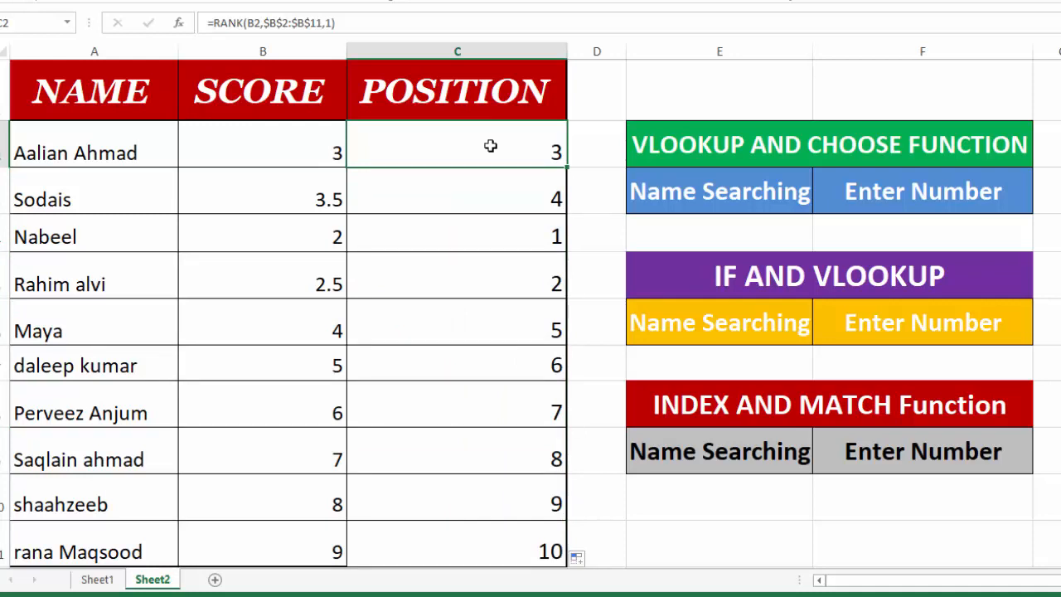
double_click(491, 146)
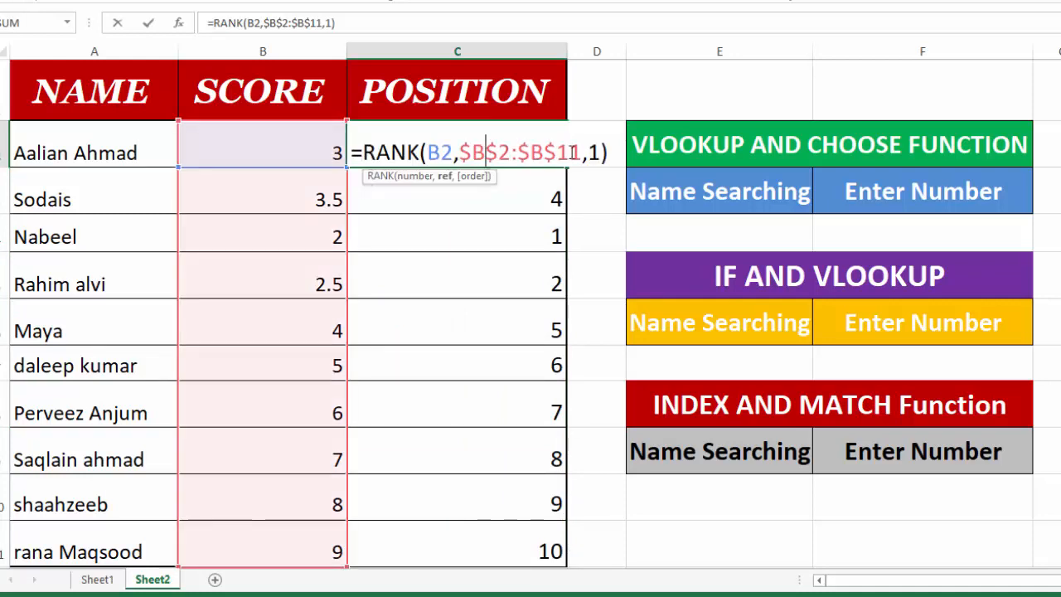
left_click(599, 151)
key("BackSpace")
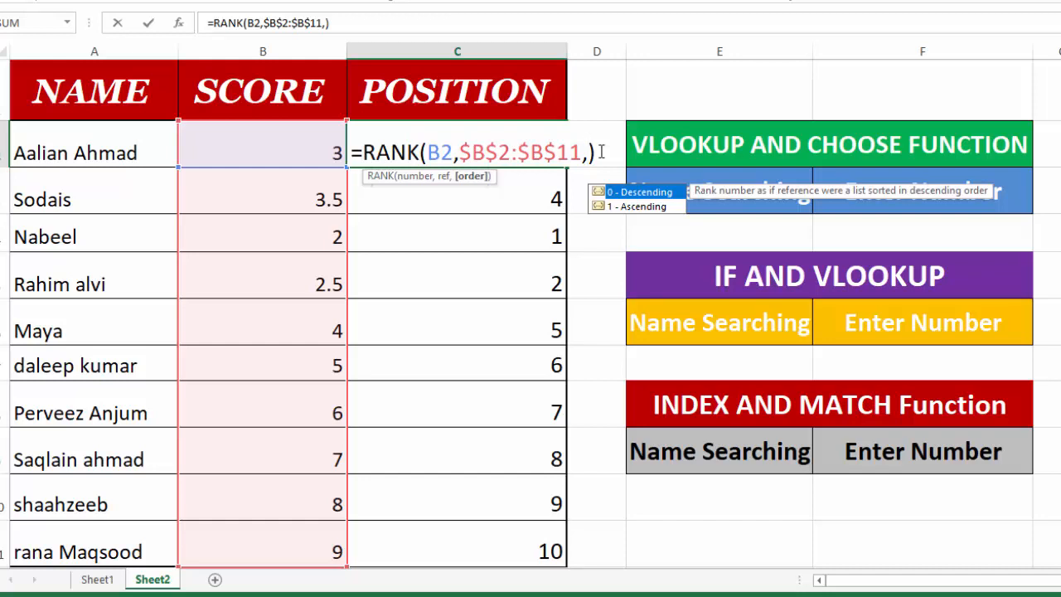
type("-")
key("BackSpace")
type("0")
left_click(613, 151)
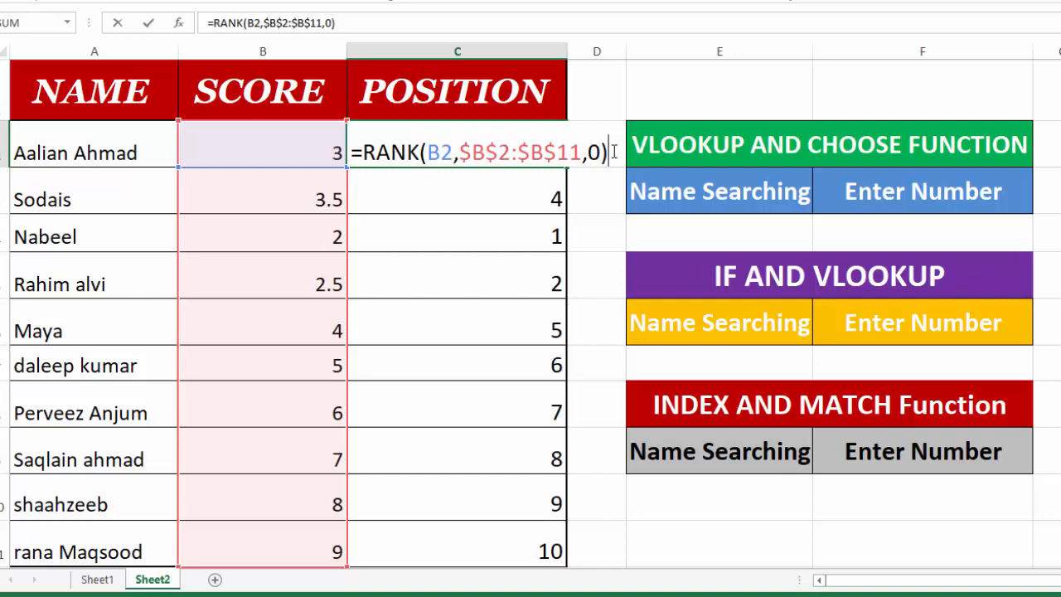
key("Return")
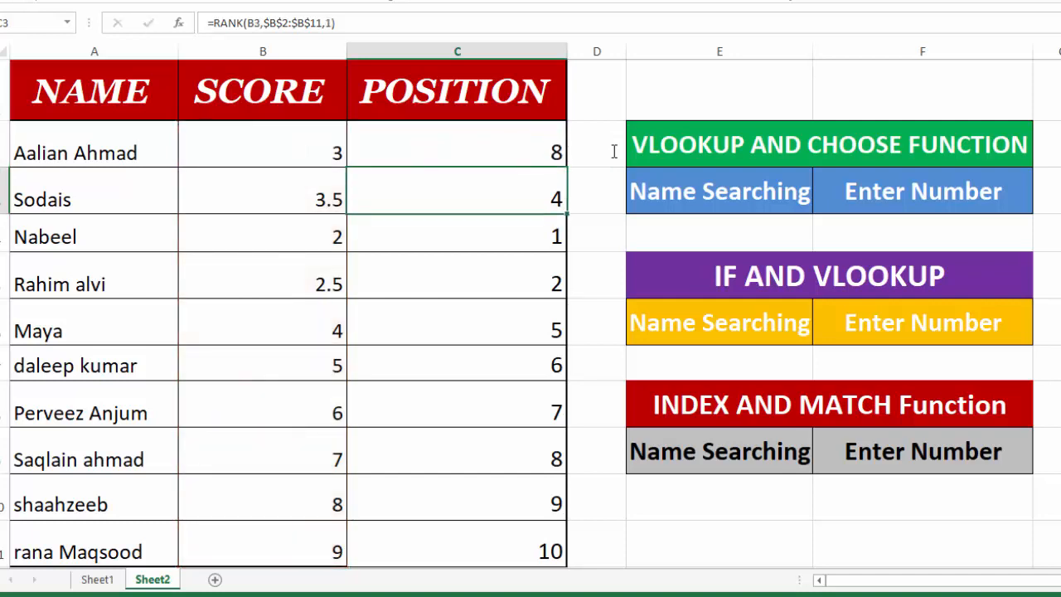
- Fill the descending RANK formula from C2 down to C11
left_click(474, 158)
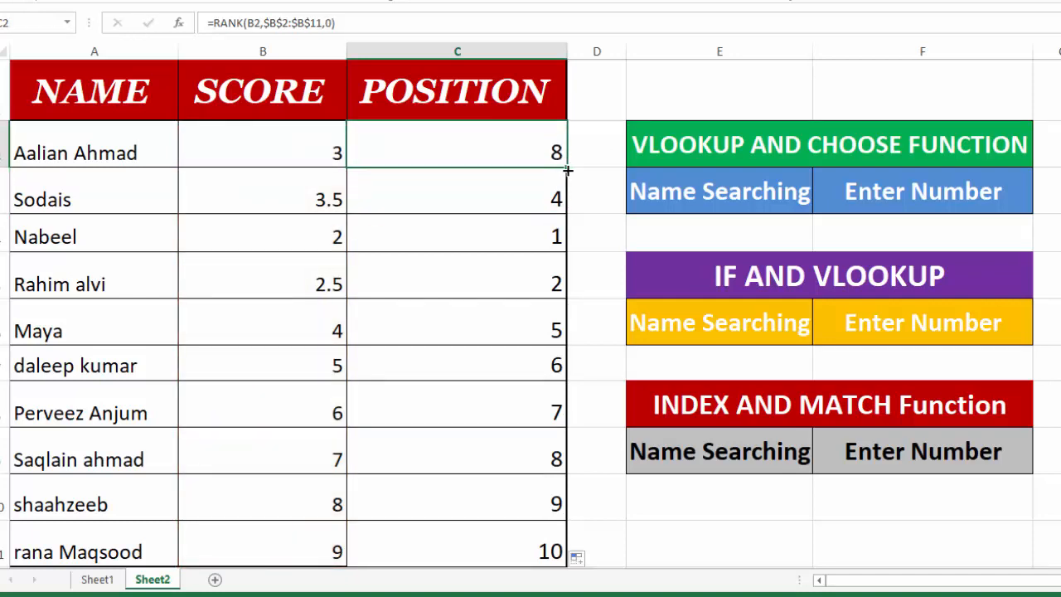
double_click(567, 168)
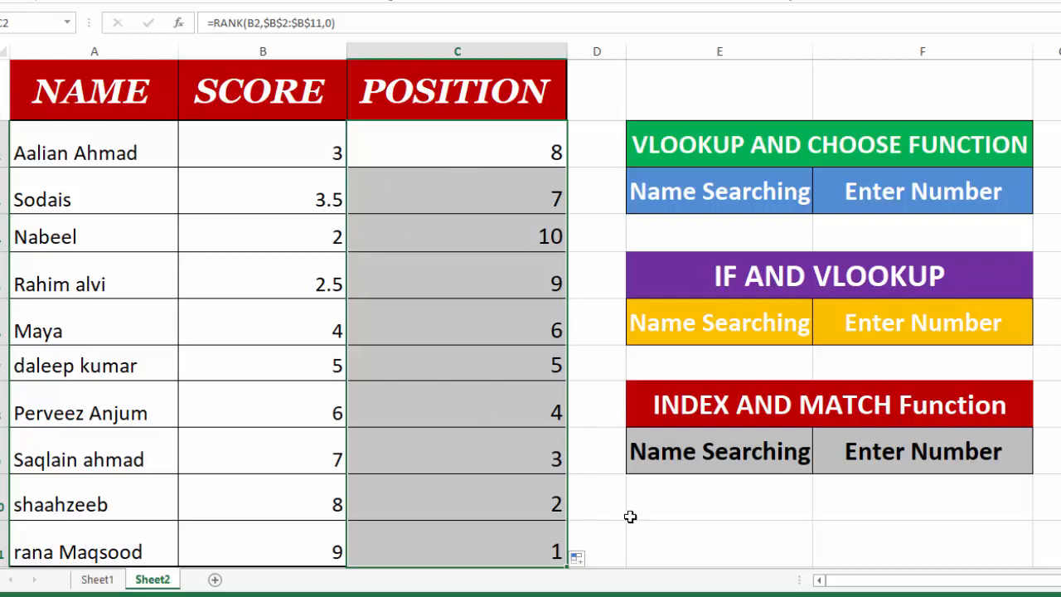
left_click(629, 516)
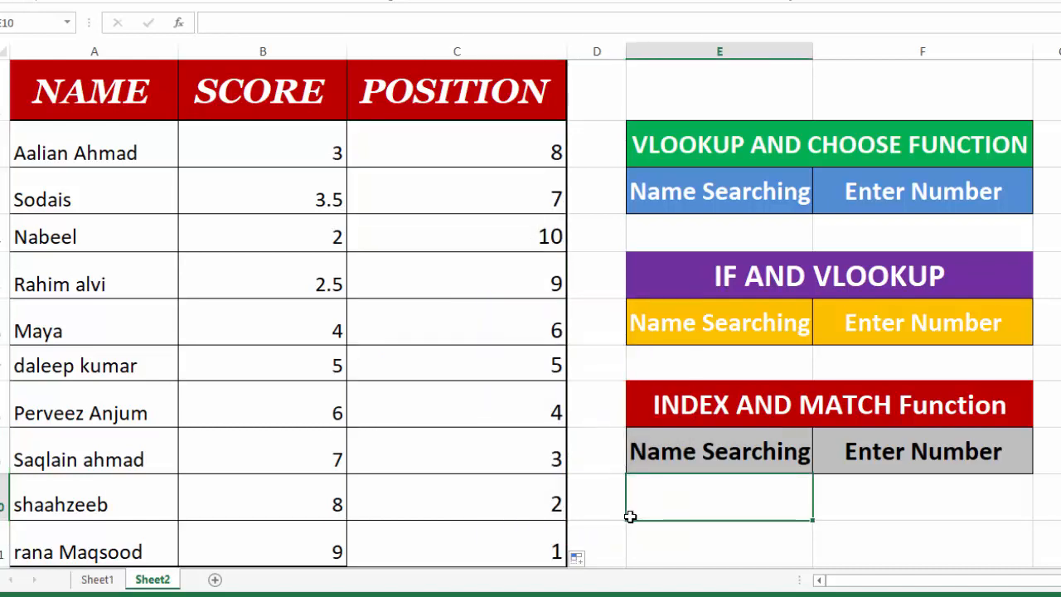
- Begin a VLOOKUP formula in E4, below the Name Searching heading, with F4 as the lookup value
left_click(743, 226)
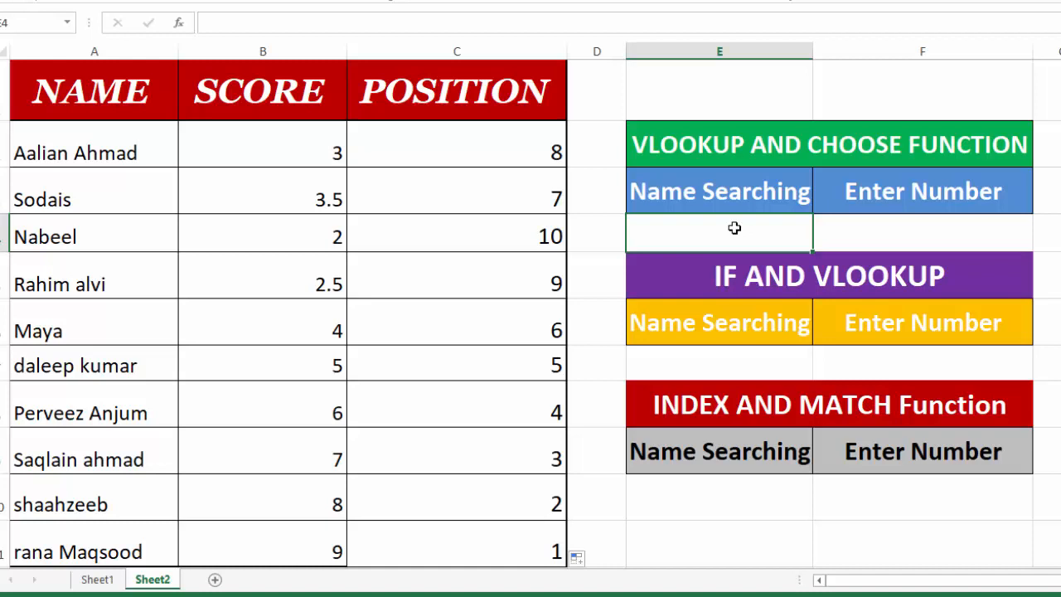
type("=")
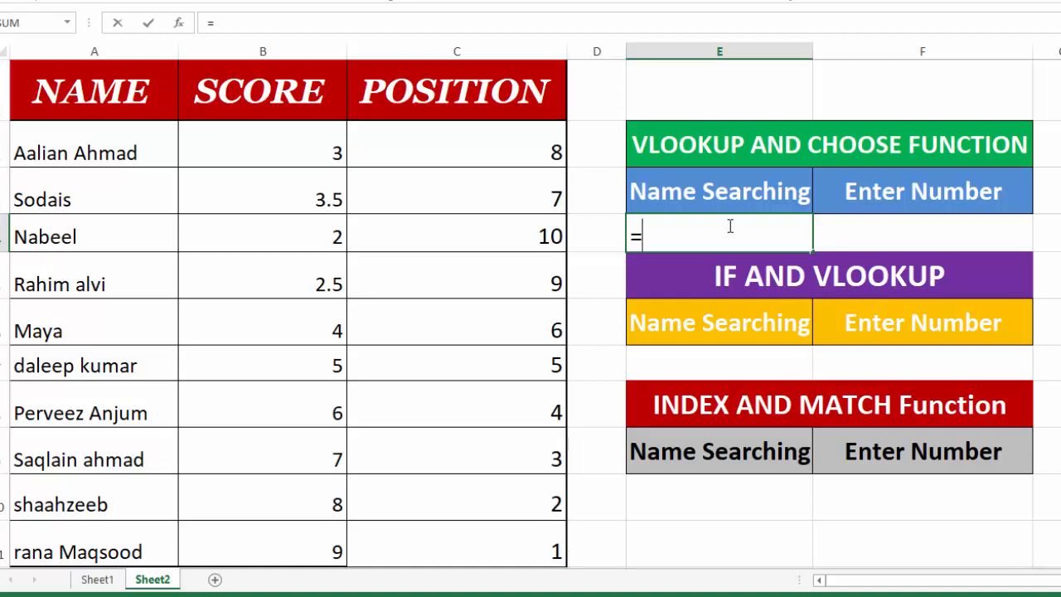
type("VLO")
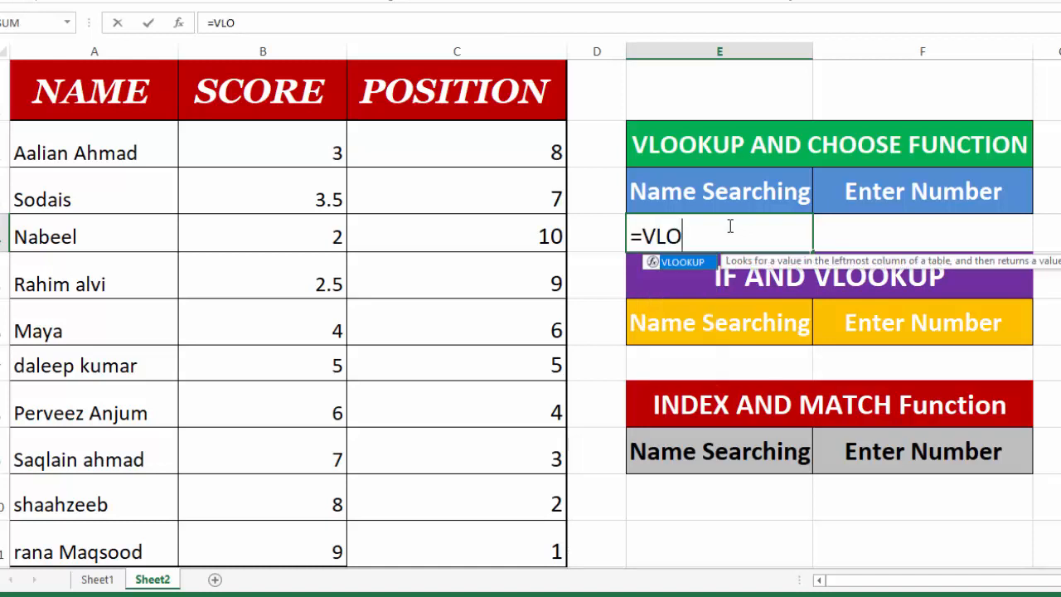
type("OKUP(")
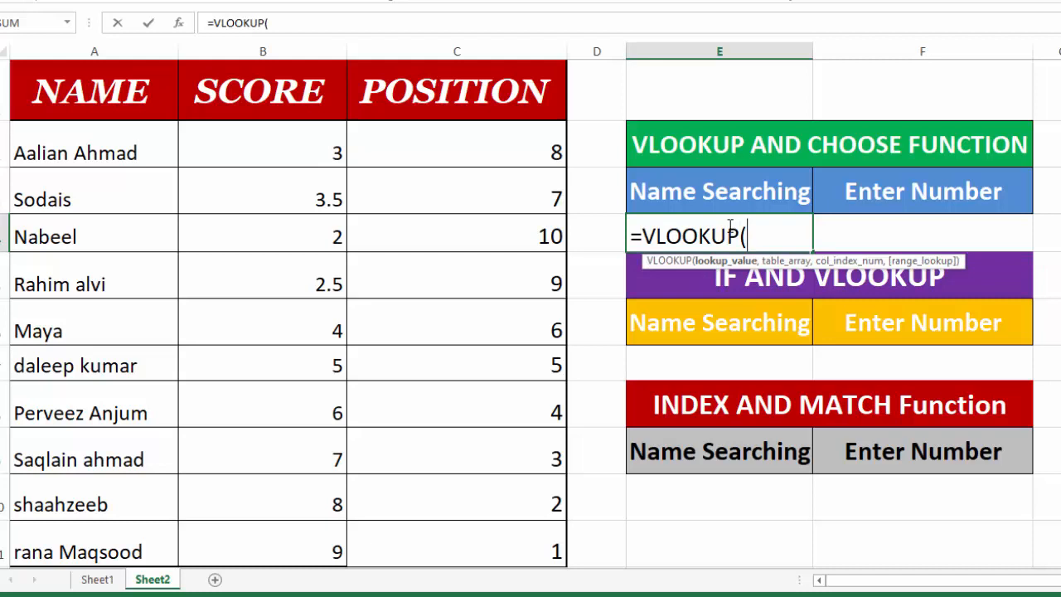
left_click(902, 231)
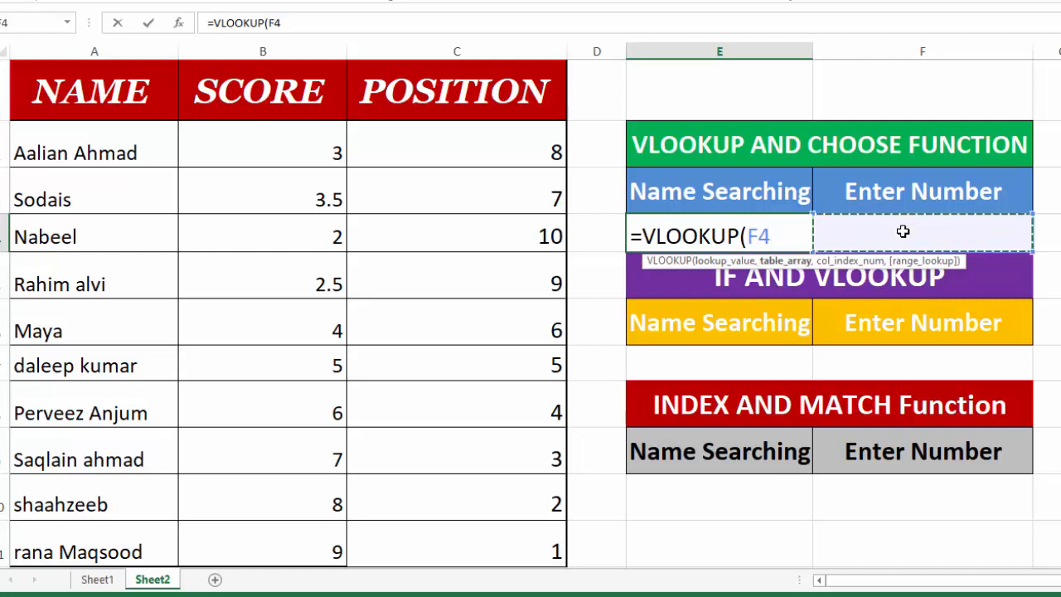
type(",")
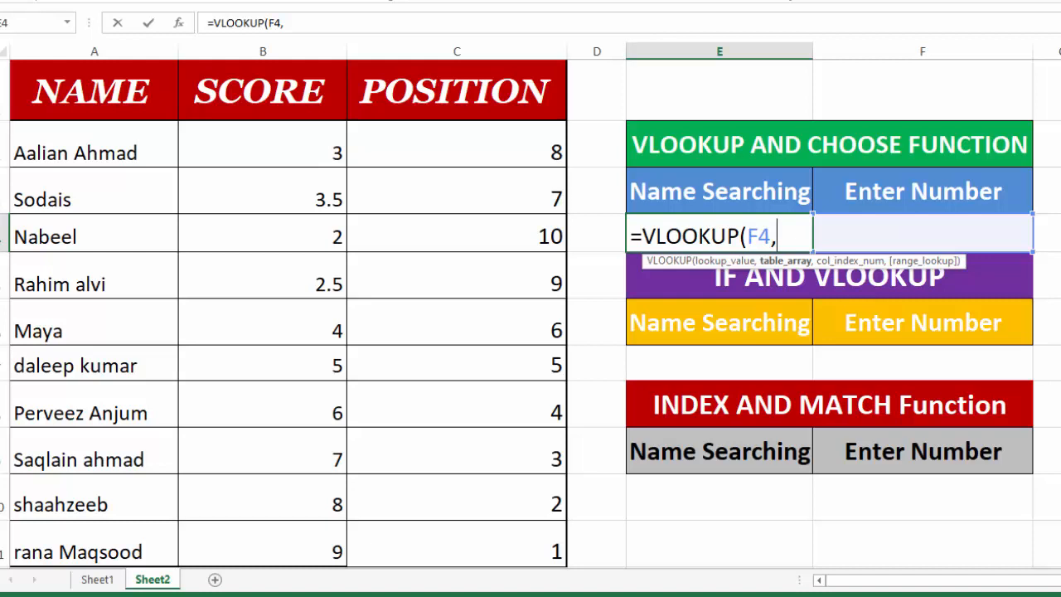
- Add a CHOOSE function with the index array {1,3} as the table array of the VLOOKUP in E4
type("CHOO")
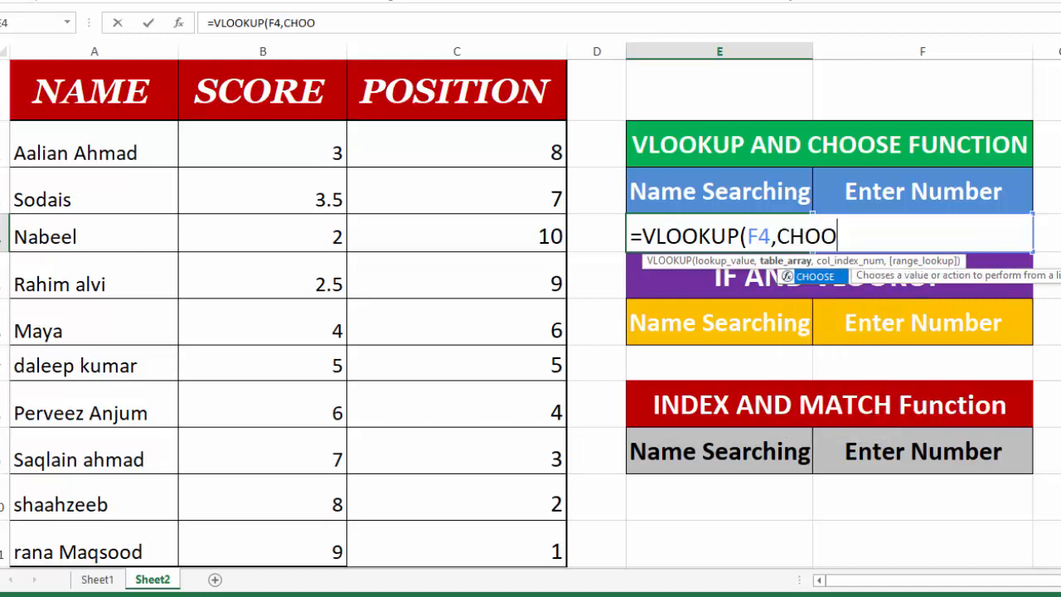
type("SE(")
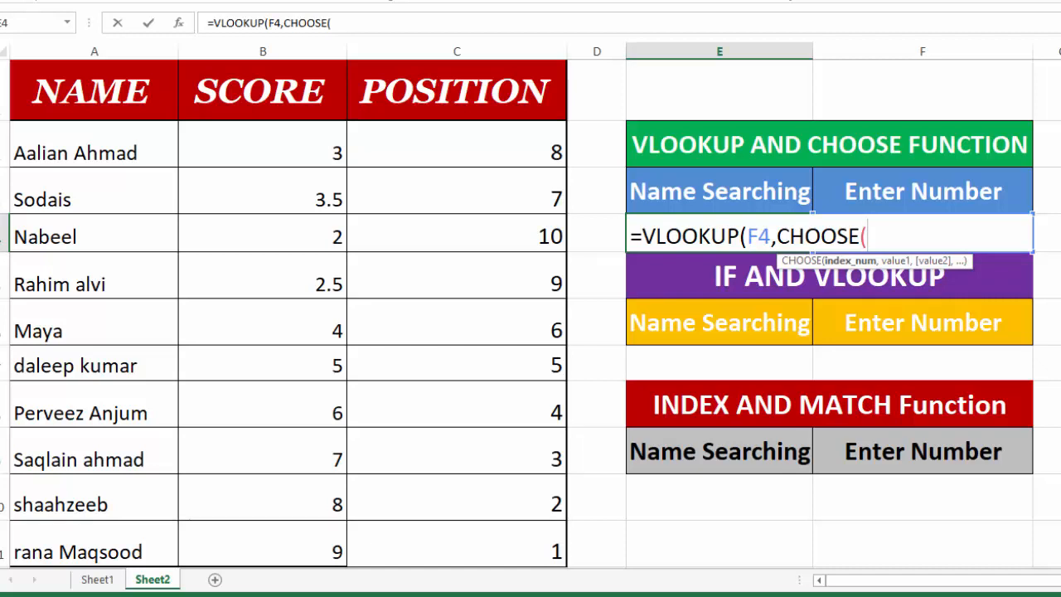
type("{")
type("1,3")
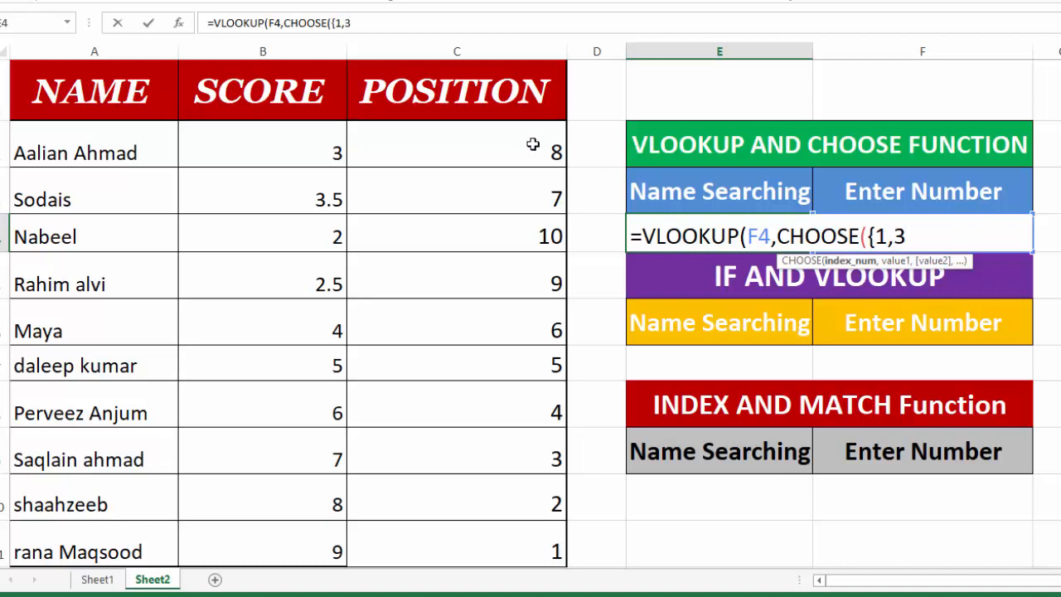
type("},")
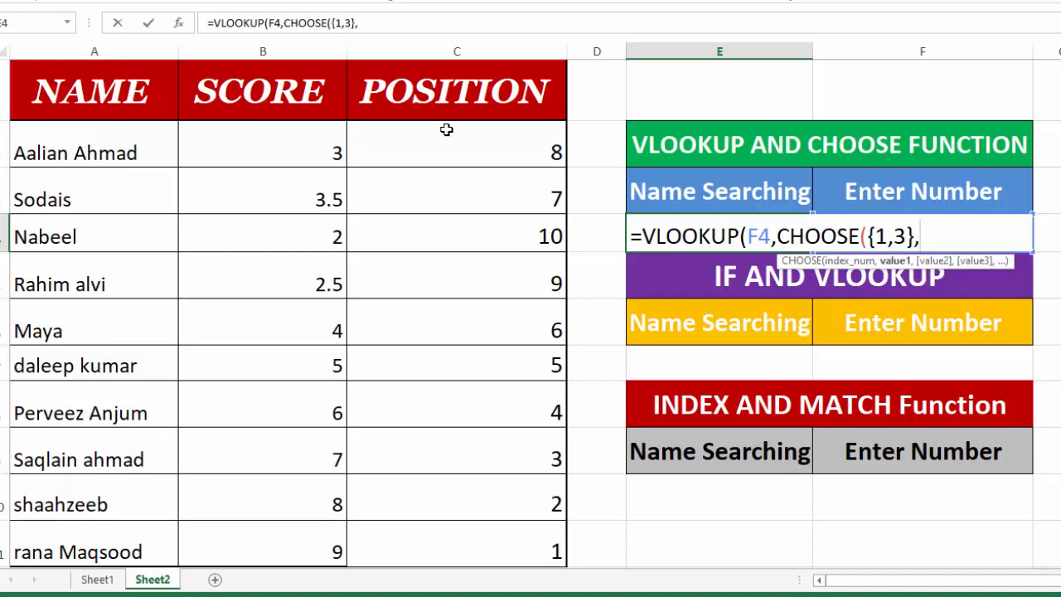
- Supply the position range C2:C11 and the name range A2:A11 as the CHOOSE values and close that function
left_click_drag(447, 126, 448, 536)
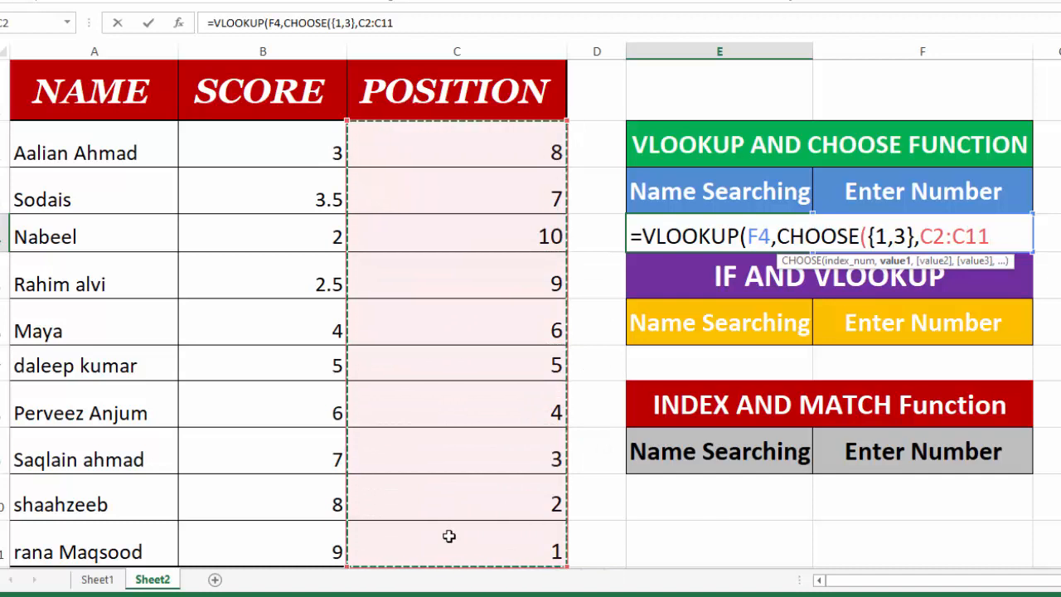
type(",")
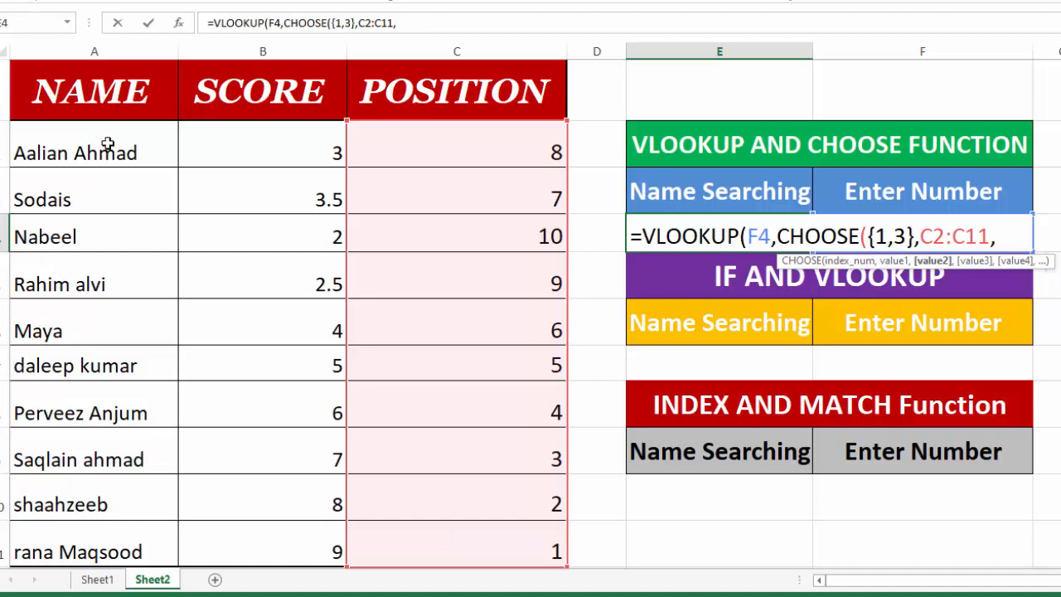
left_click_drag(108, 144, 85, 540)
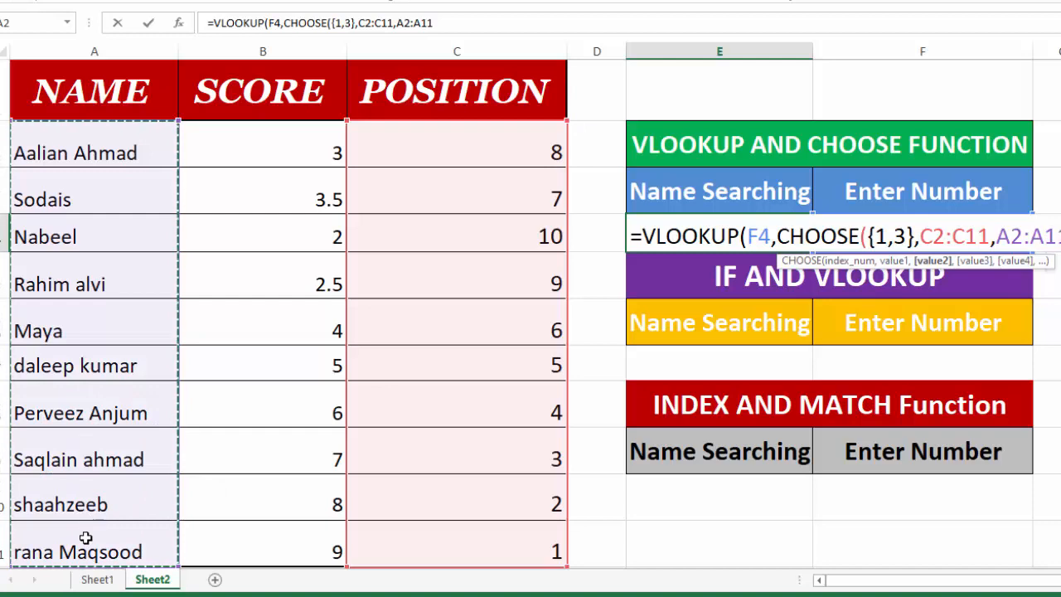
type(",")
key("BackSpace")
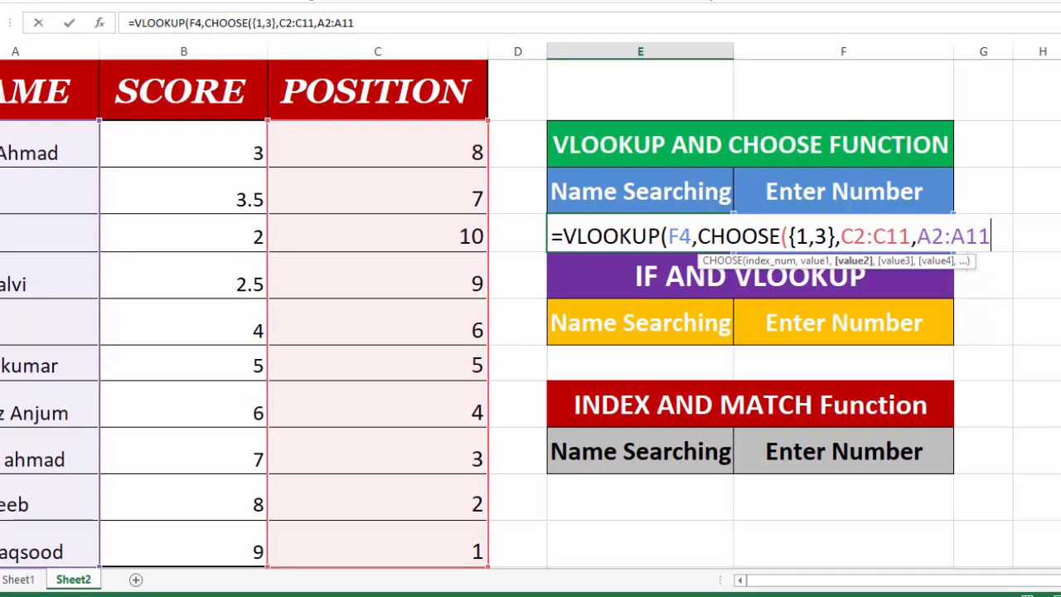
type(")")
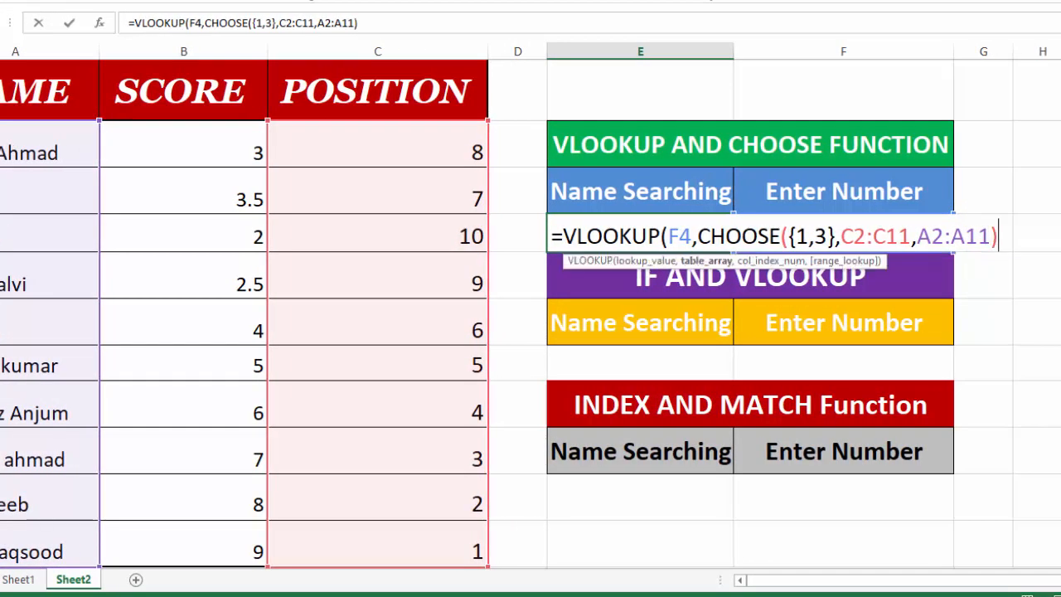
- Complete the VLOOKUP formula in E4 with column index 3 and an exact match (FALSE)
type(",")
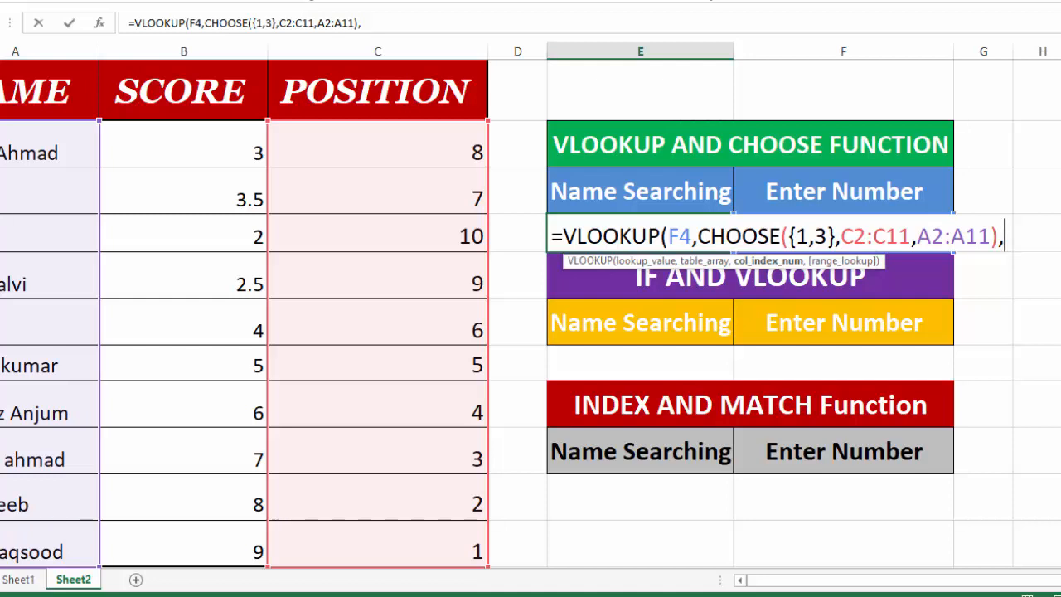
type("3,")
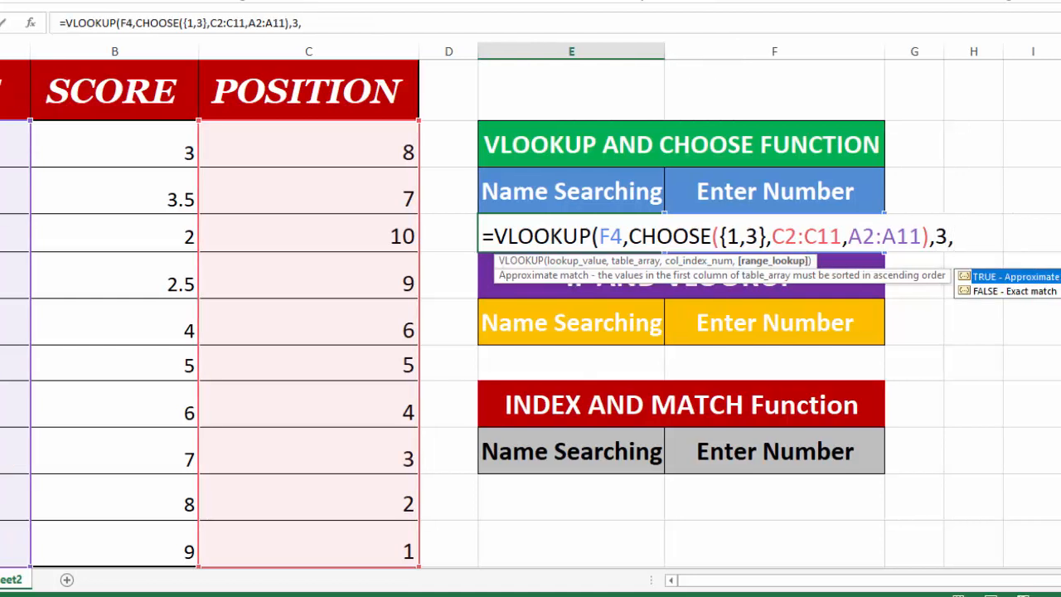
double_click(1020, 291)
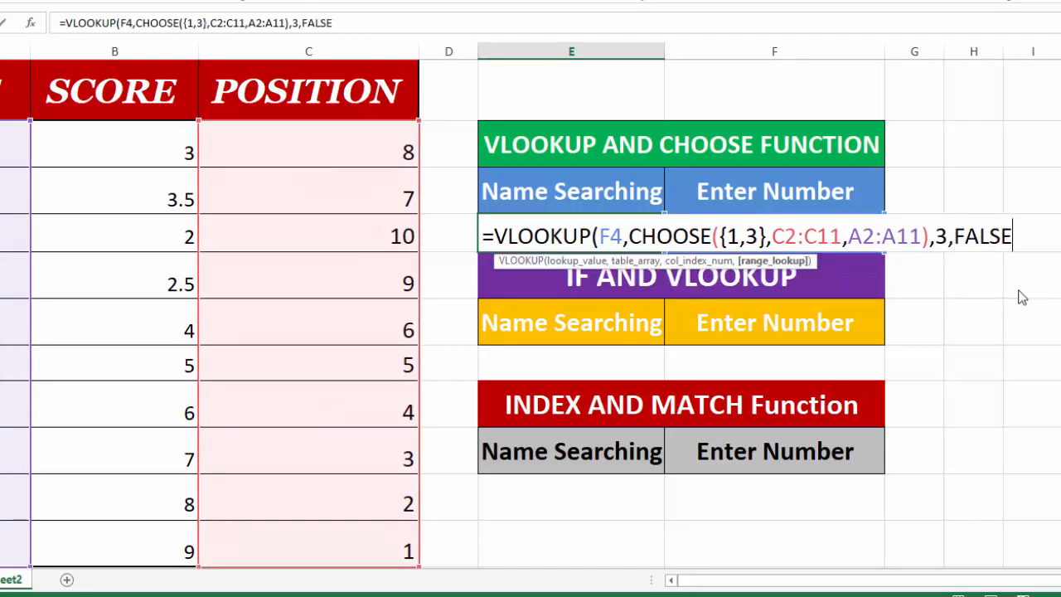
type(")")
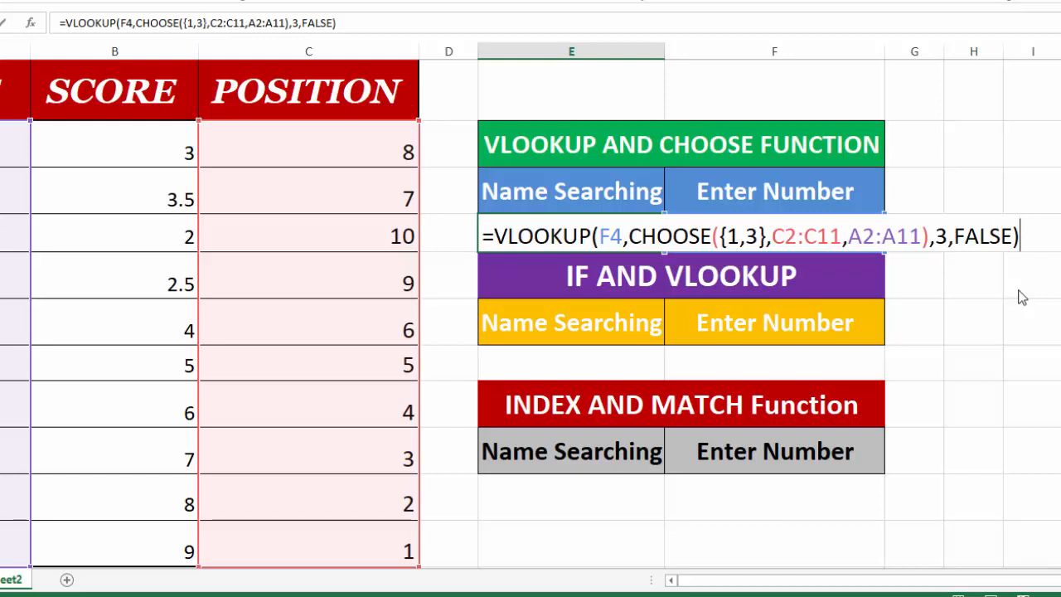
key("Return")
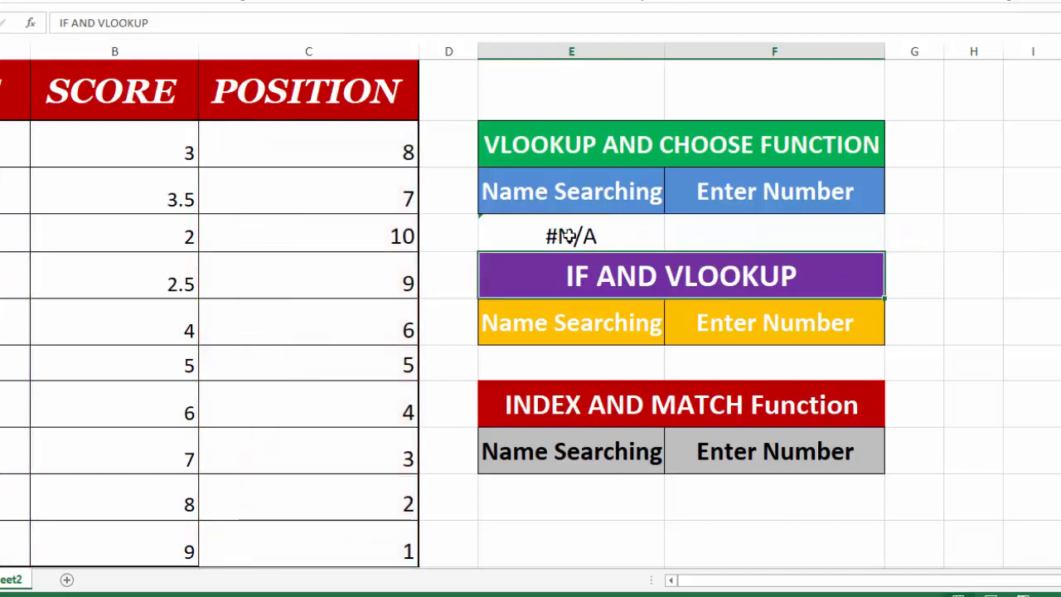
- Try the lookup in E4 with the number 3 in F4 and clear the number again
left_click(568, 236)
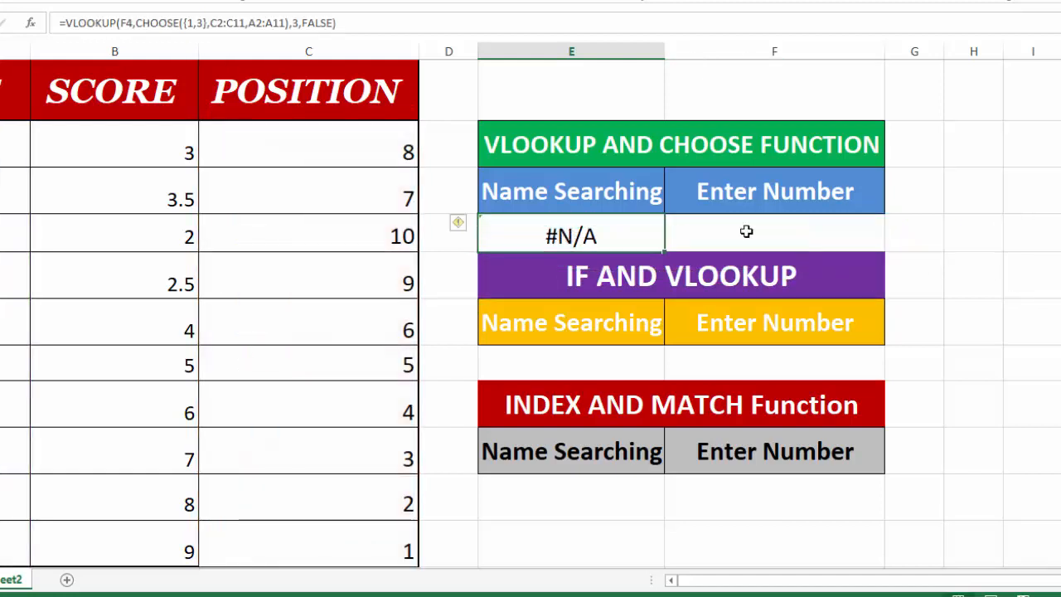
left_click(797, 226)
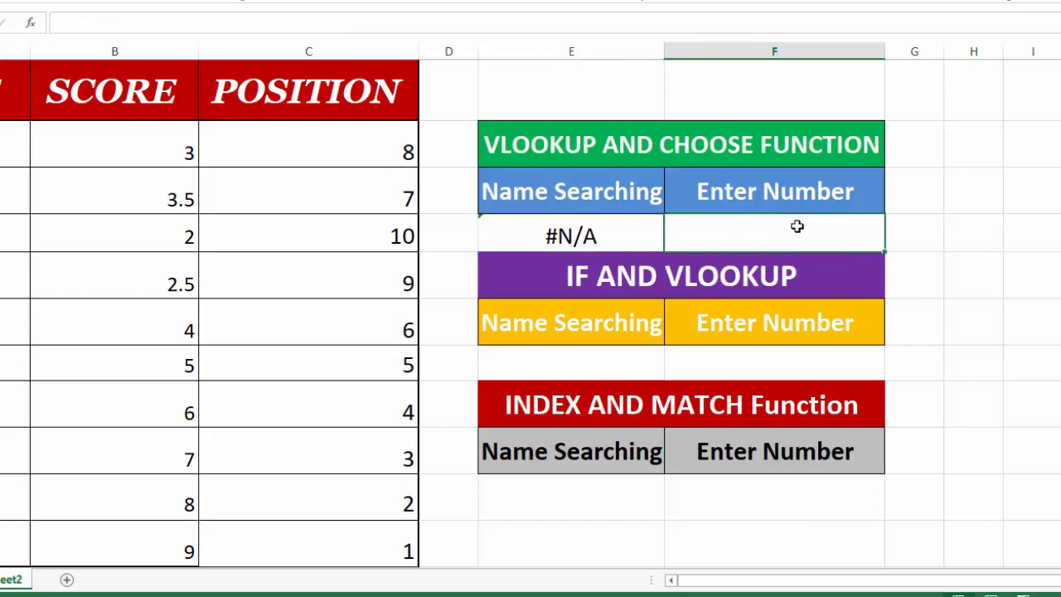
type("3")
key("Return")
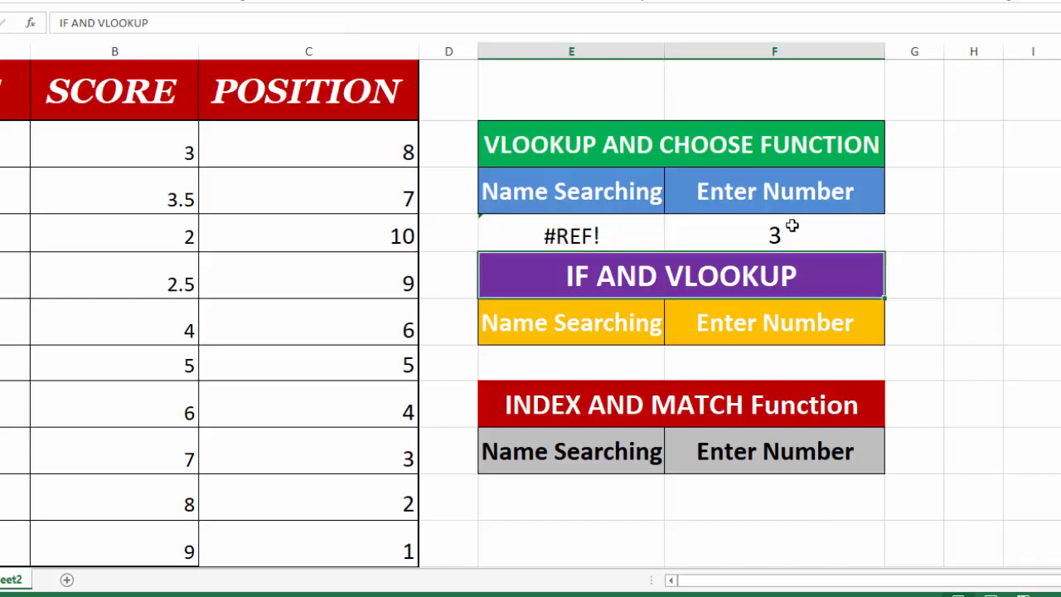
double_click(792, 225)
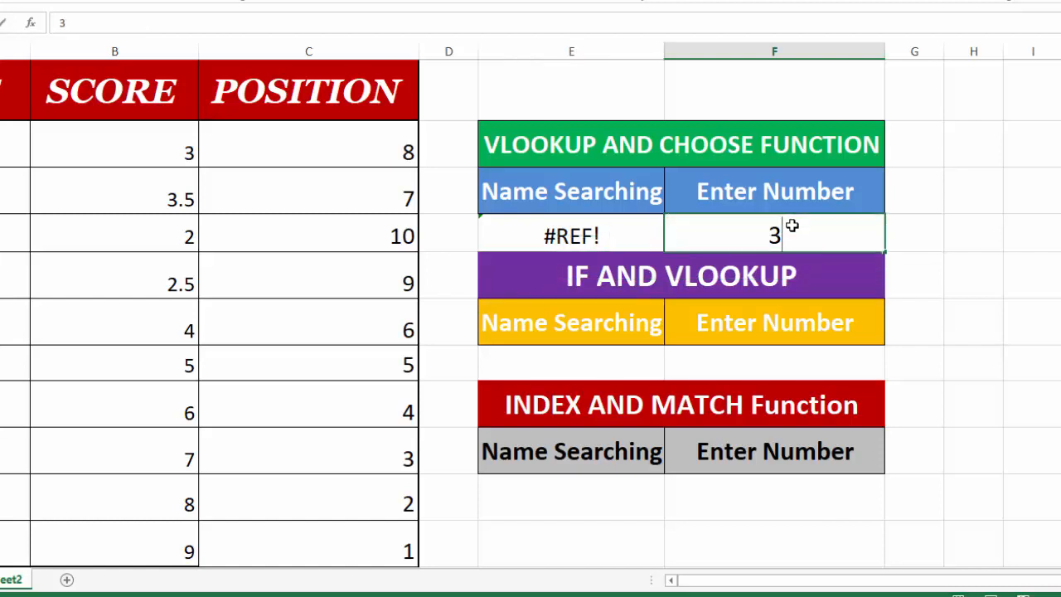
key("BackSpace")
- Set the column index of the VLOOKUP in E4 to 2 and enter 3 as the lookup number in F4
double_click(597, 237)
left_click(946, 236)
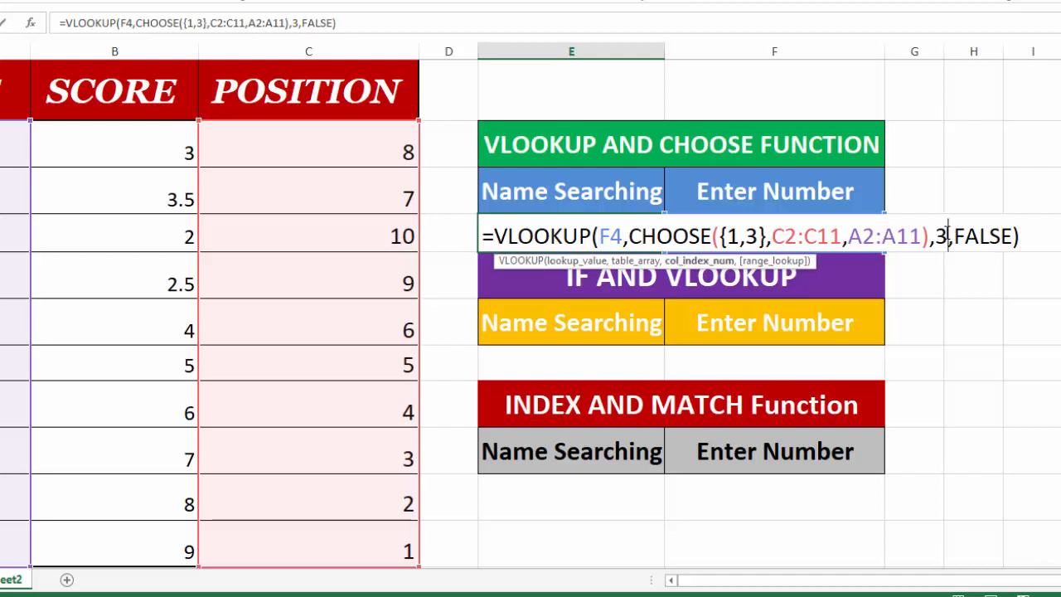
key("BackSpace")
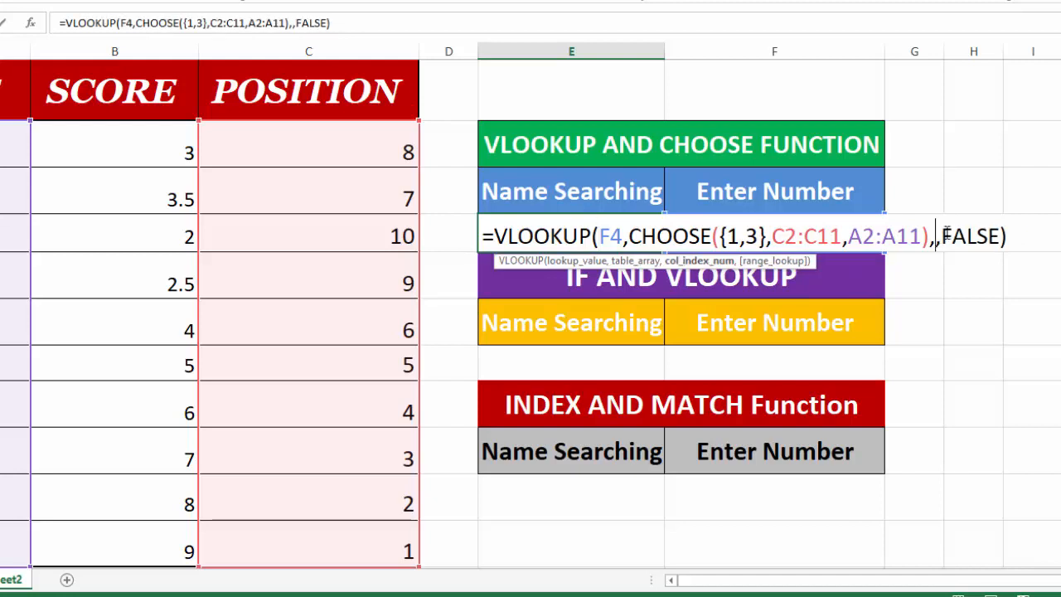
type("2")
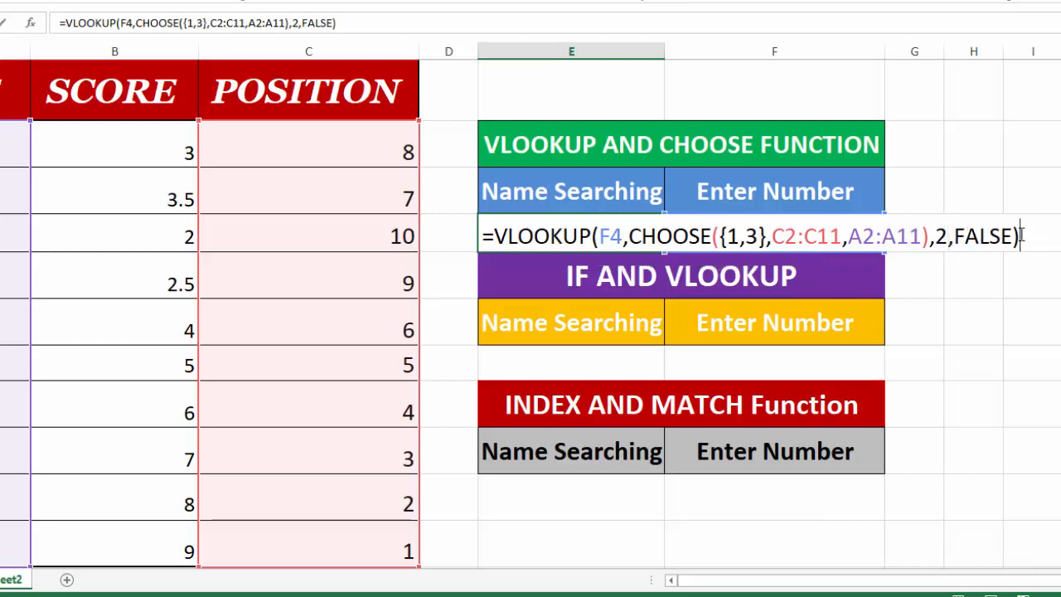
key("Return")
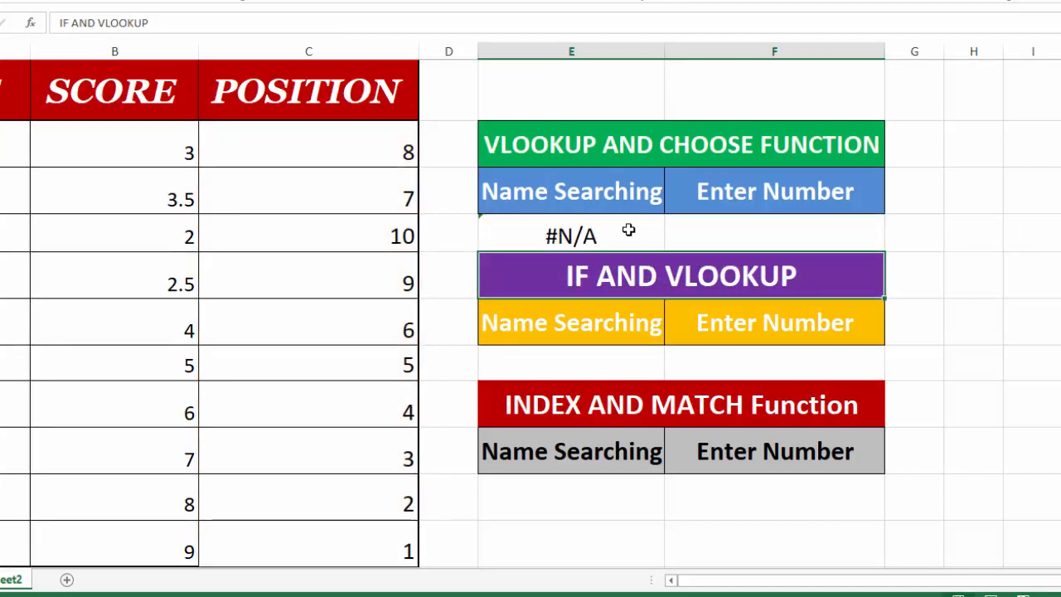
left_click(681, 233)
type("3")
key("Tab")
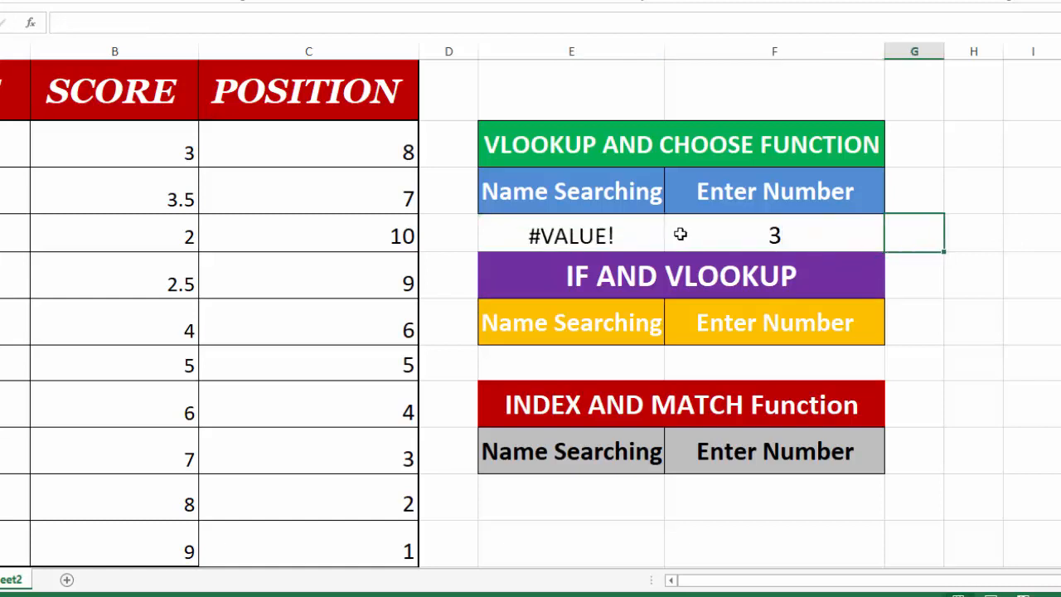
- Change the CHOOSE index array in the E4 formula to {1,2}
double_click(586, 235)
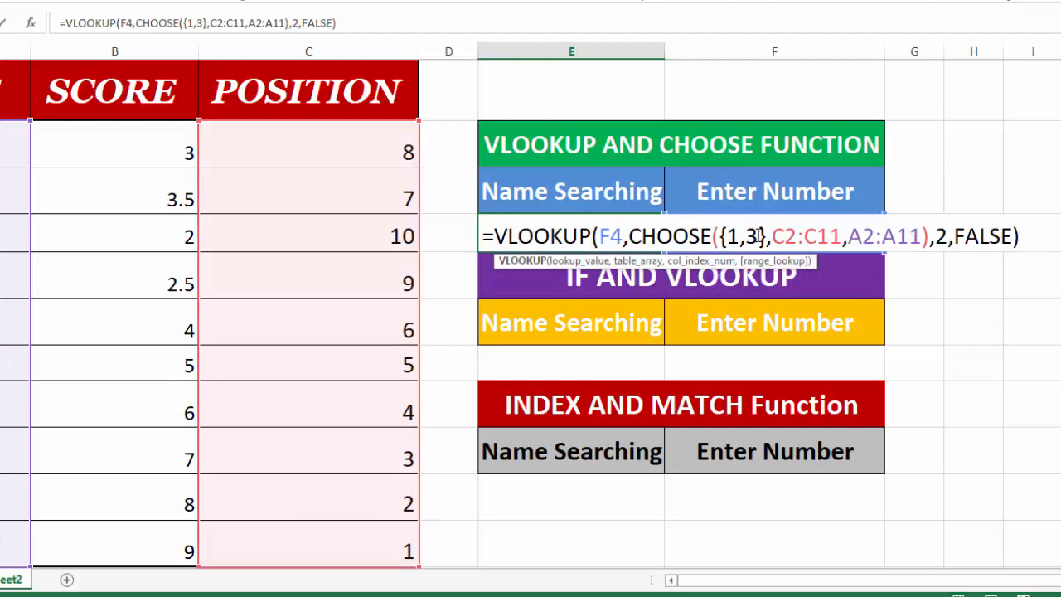
left_click(757, 237)
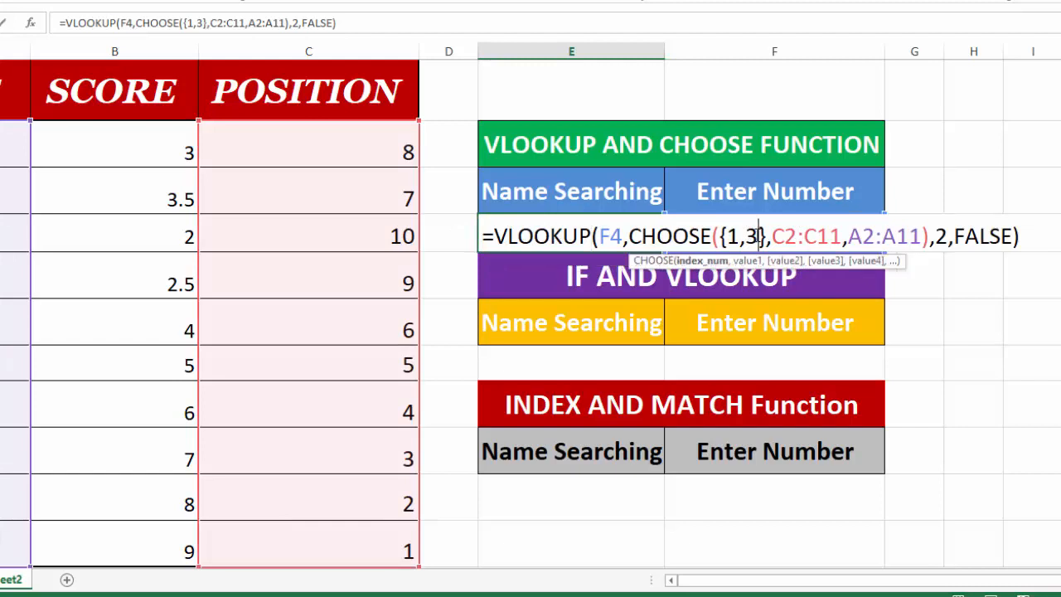
key("BackSpace")
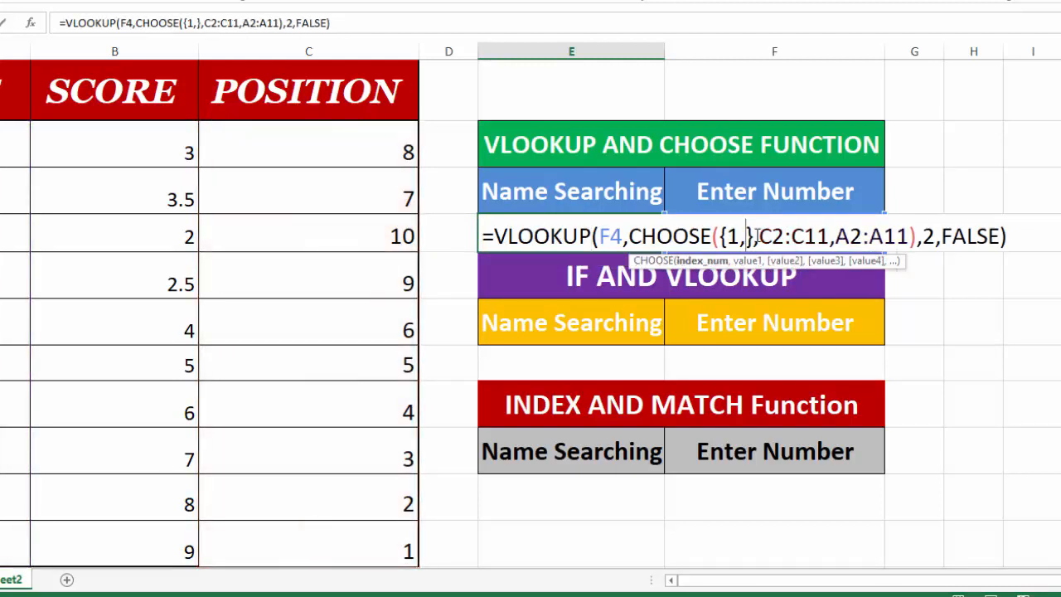
type("2")
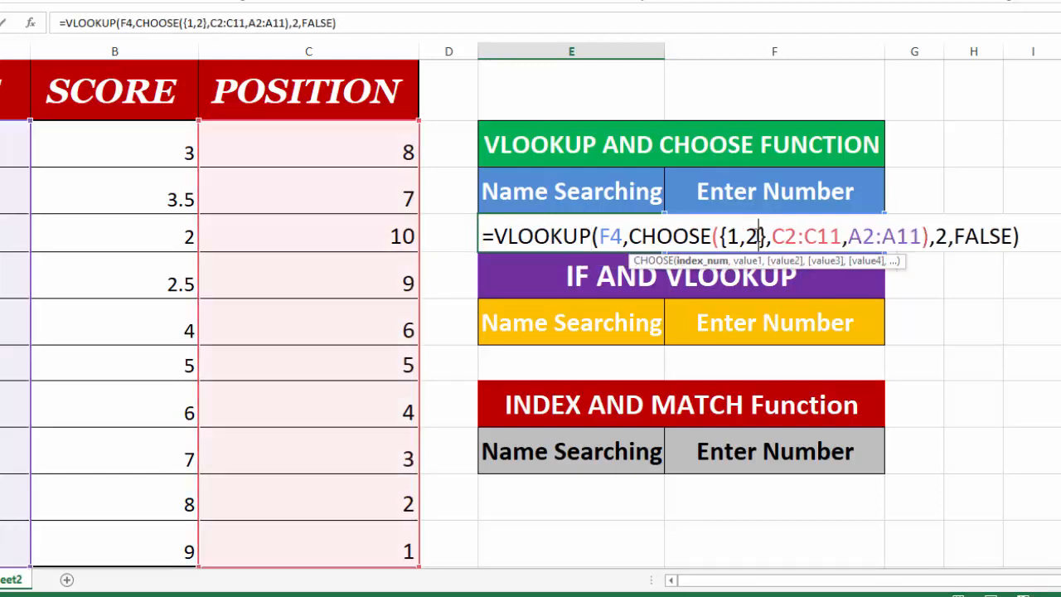
left_click(1022, 238)
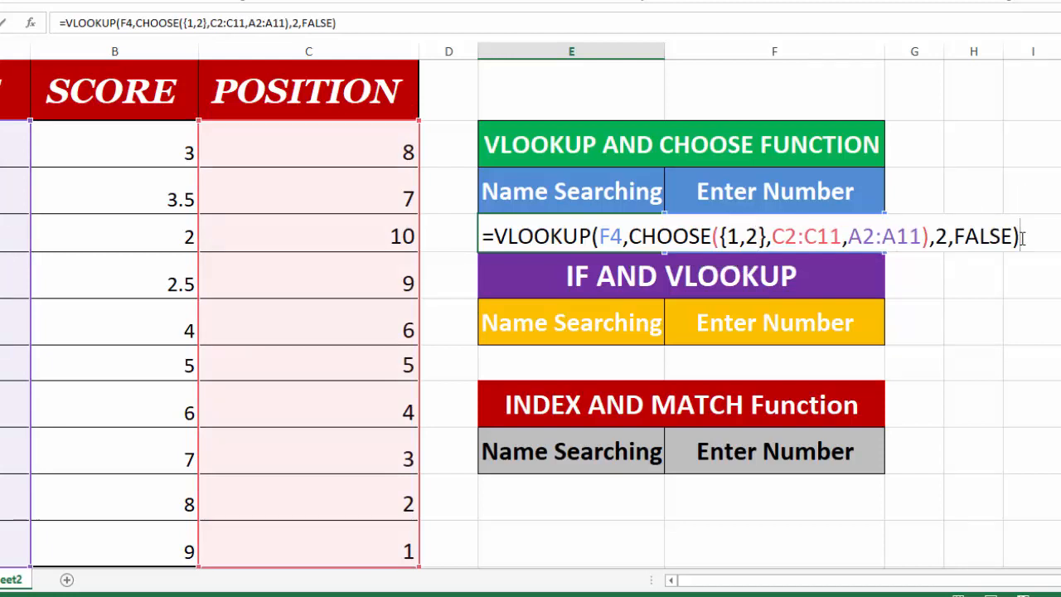
key("Return")
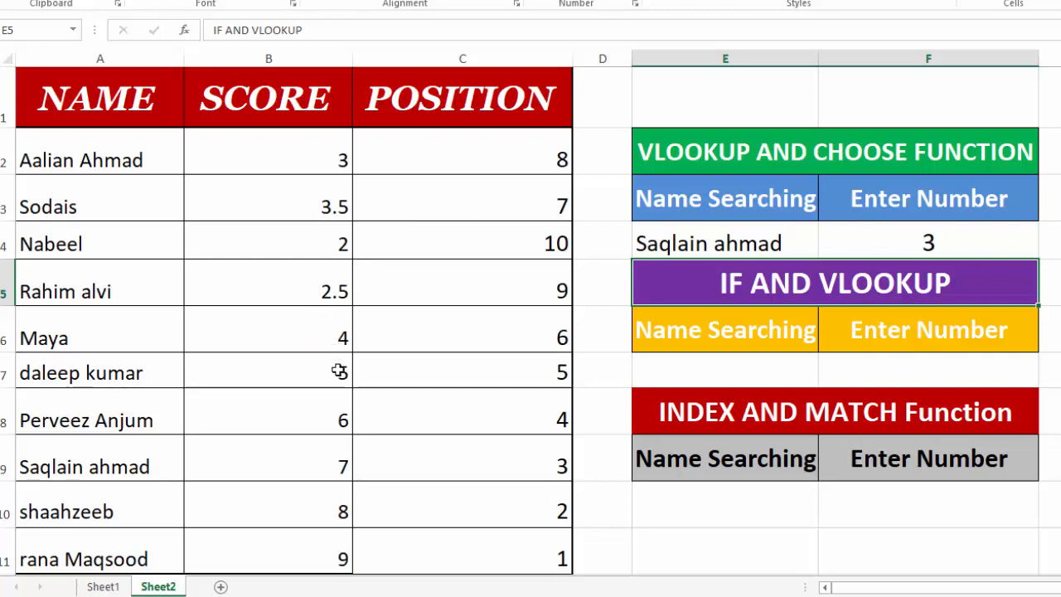
- Test the name lookup by entering the position numbers 5, 9 and 1 one after another in F4
left_click(880, 254)
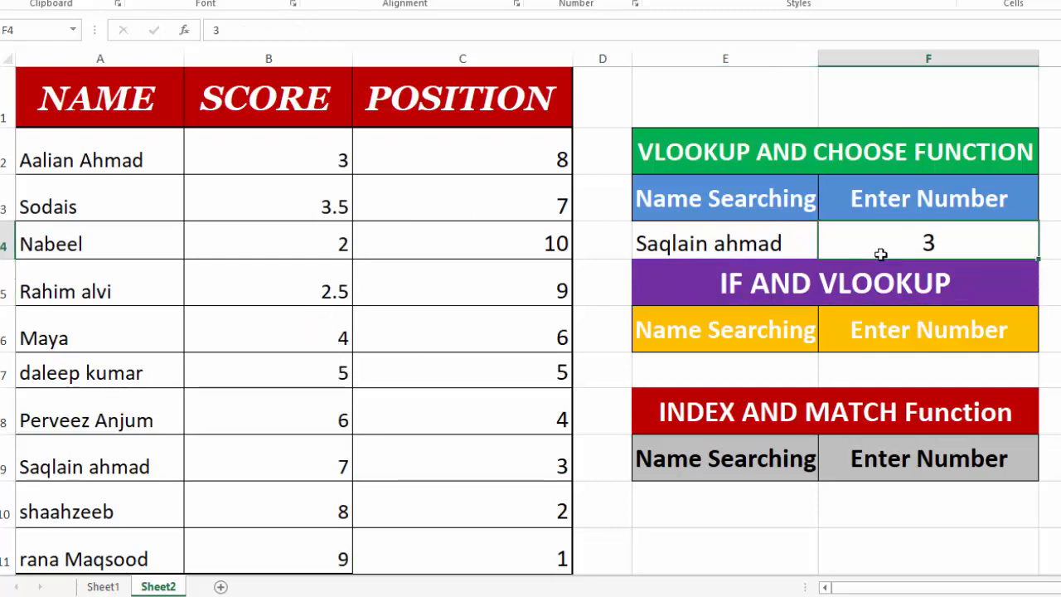
type("5")
key("Return")
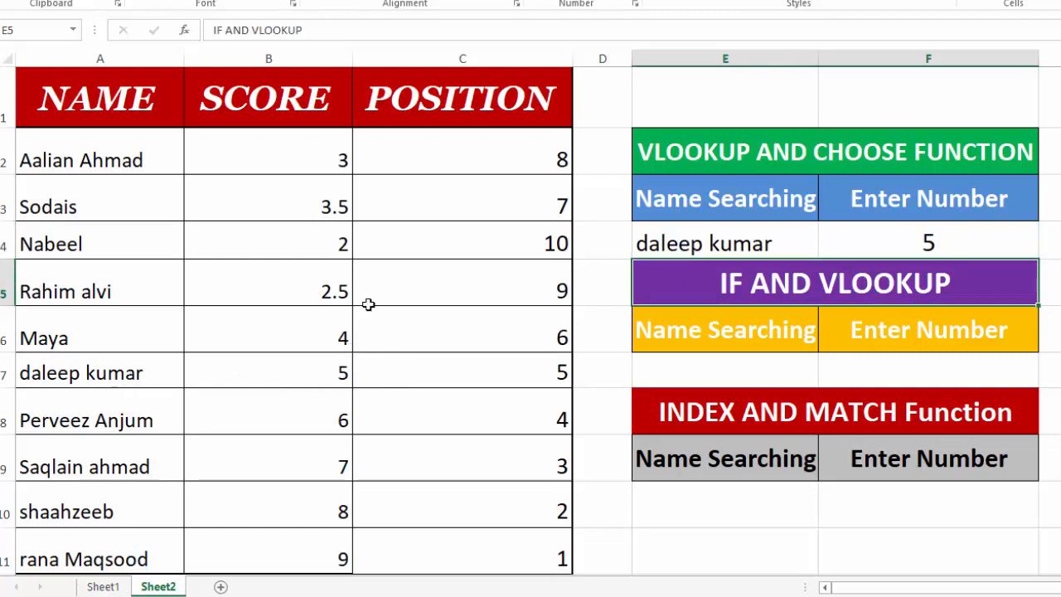
left_click(836, 240)
type("9")
key("Return")
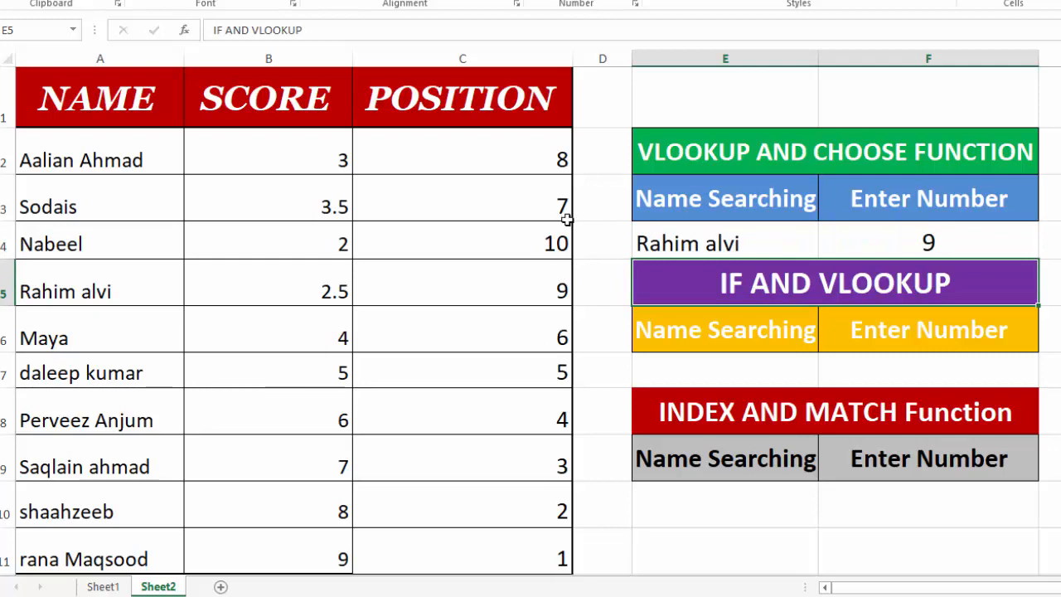
left_click(924, 242)
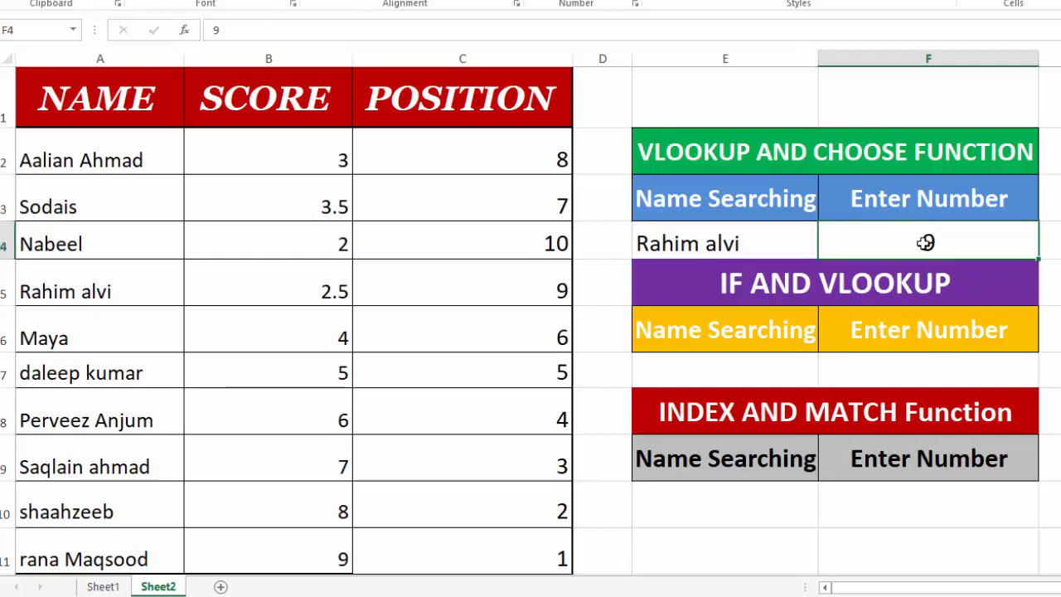
type("1")
key("Return")
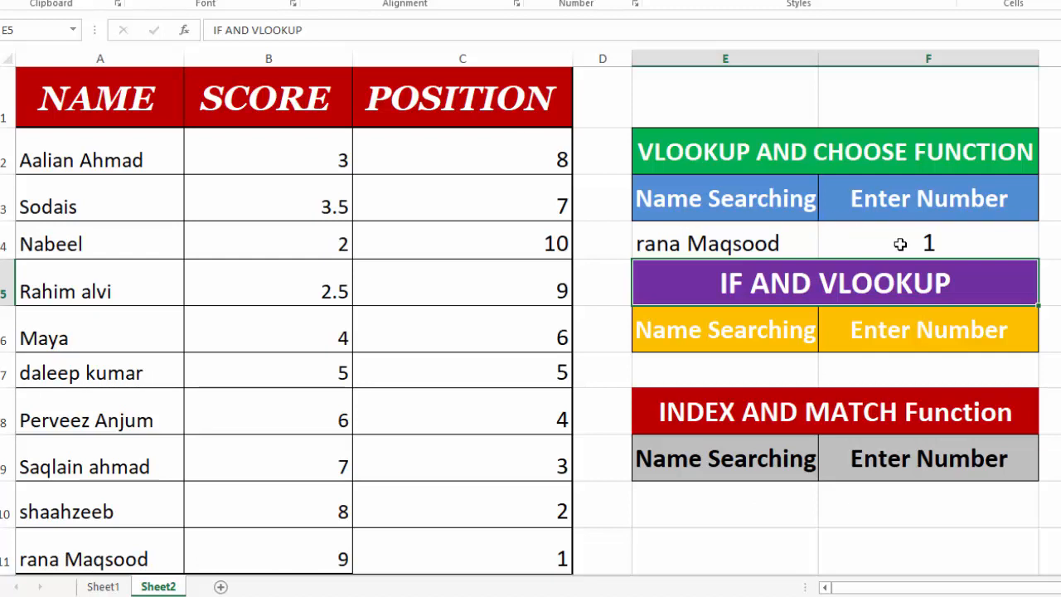
left_click(899, 244)
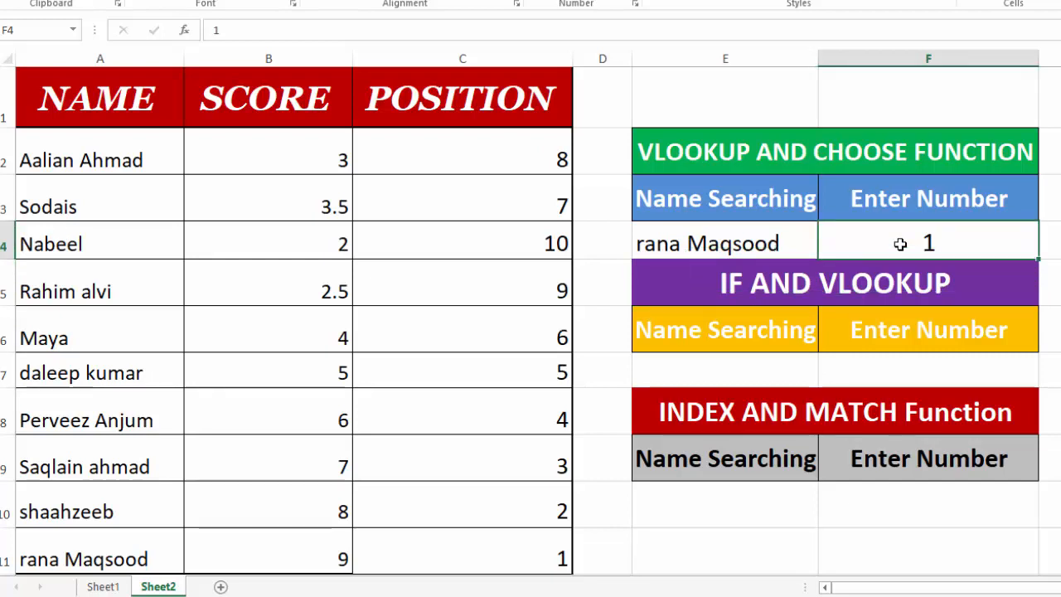
- Enter 8 as the lookup number in F4
type("8")
key("Return")
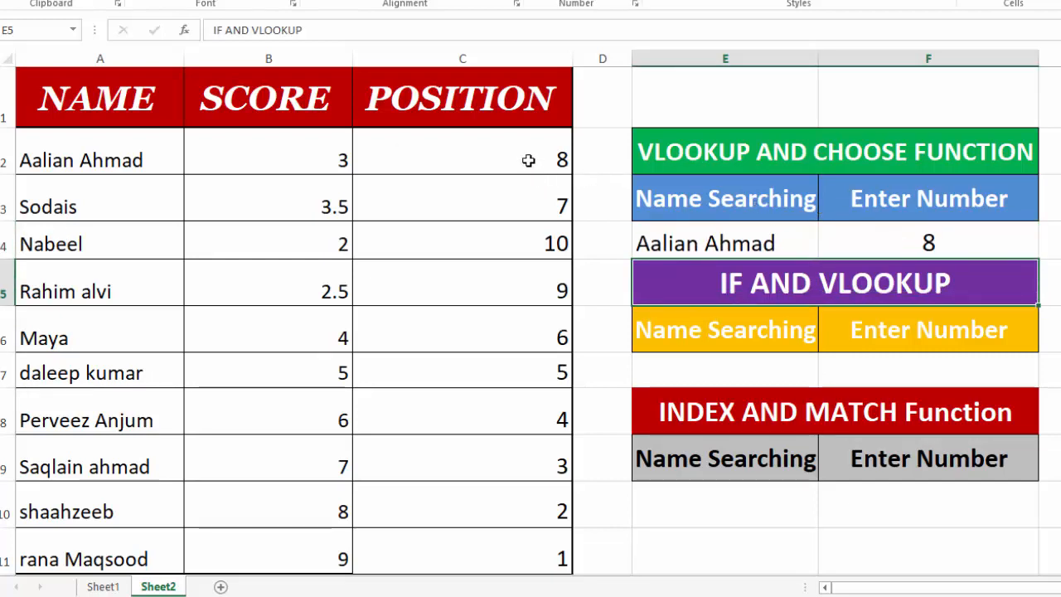
- Start a VLOOKUP formula in E7 with F7 as the lookup value and a nested IF testing the array {1,0}
left_click(735, 375)
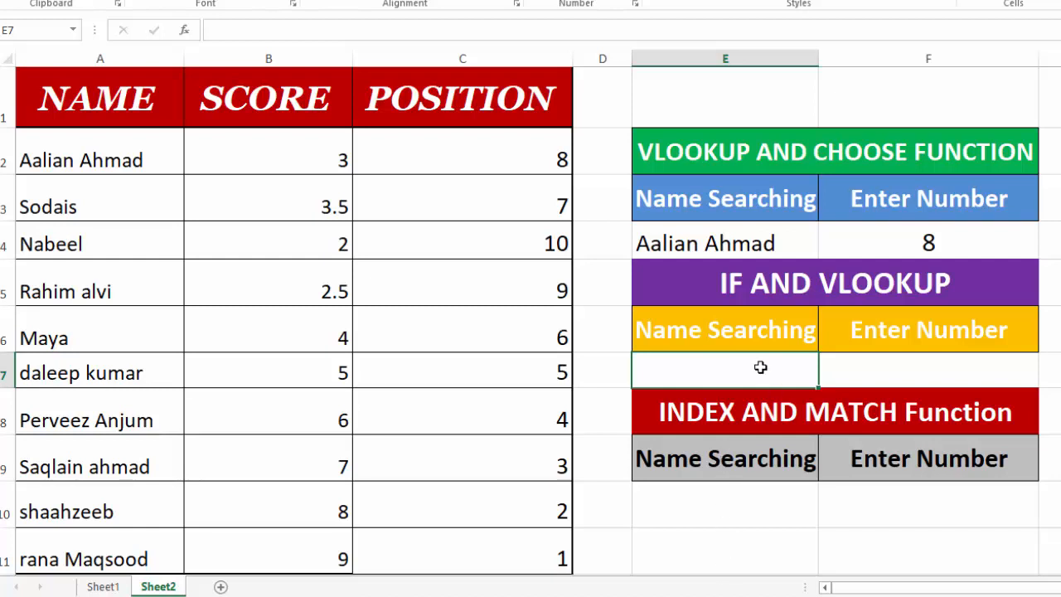
type("=VLO")
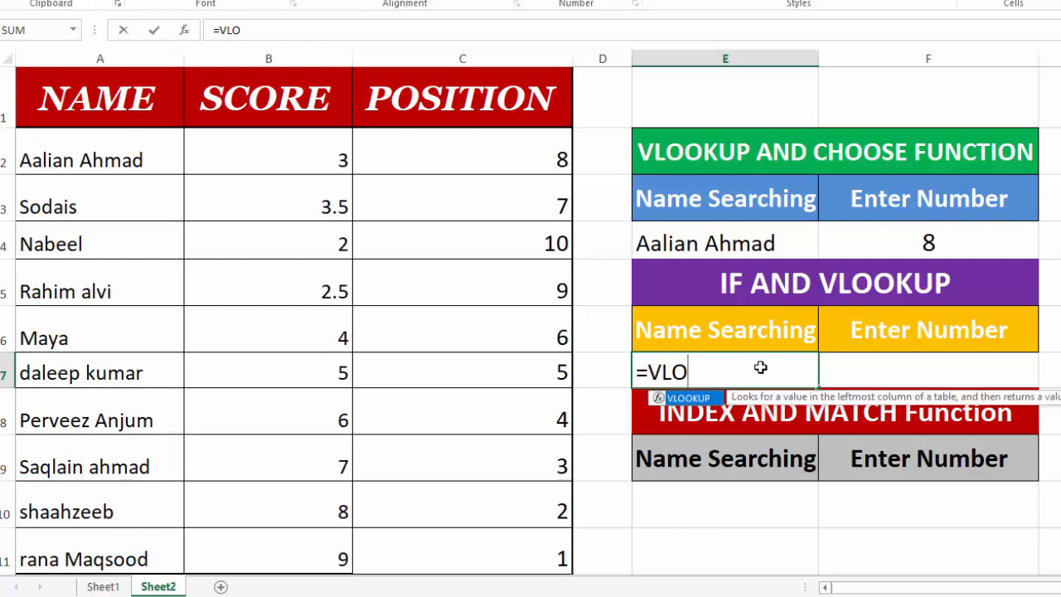
type("OKUP(")
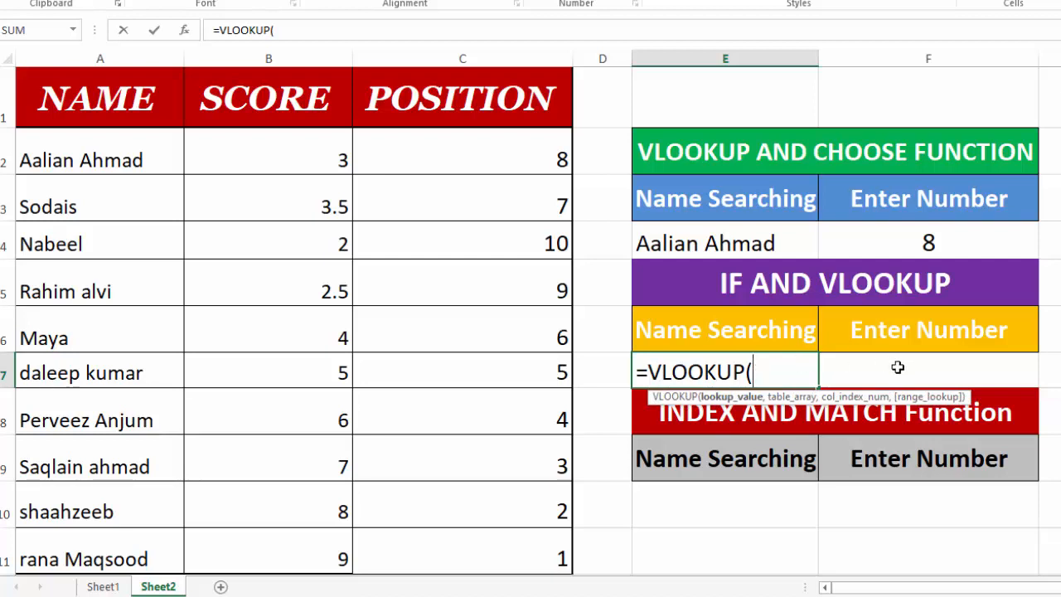
left_click(897, 367)
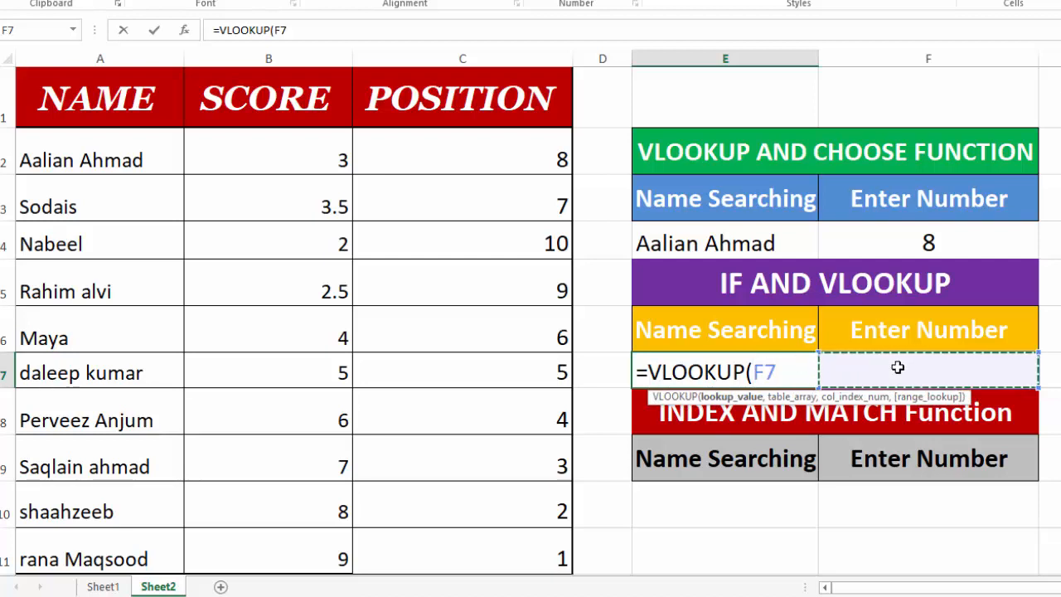
type(",")
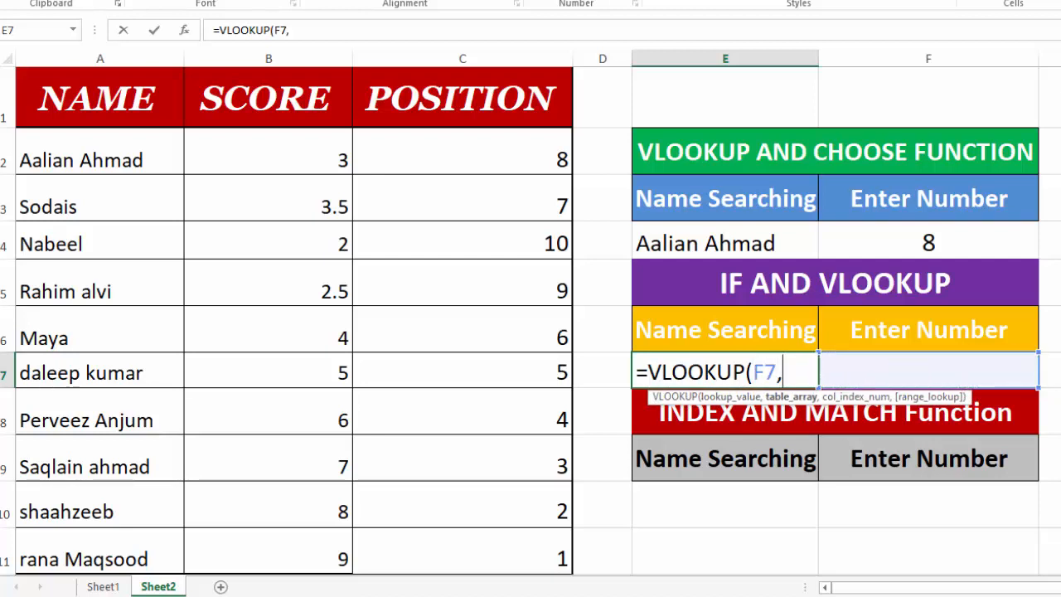
type("I")
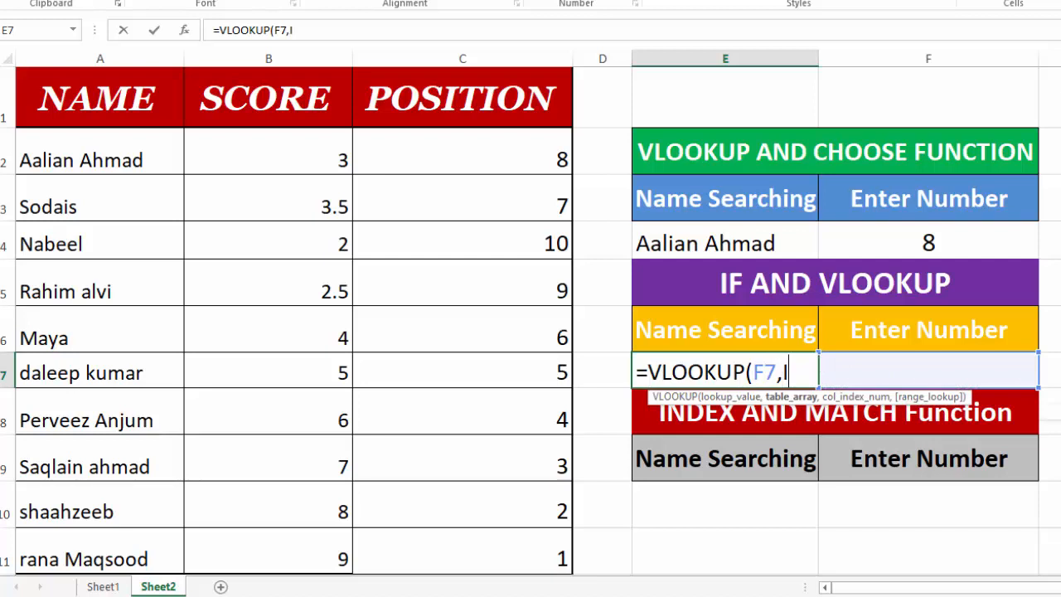
type("F(")
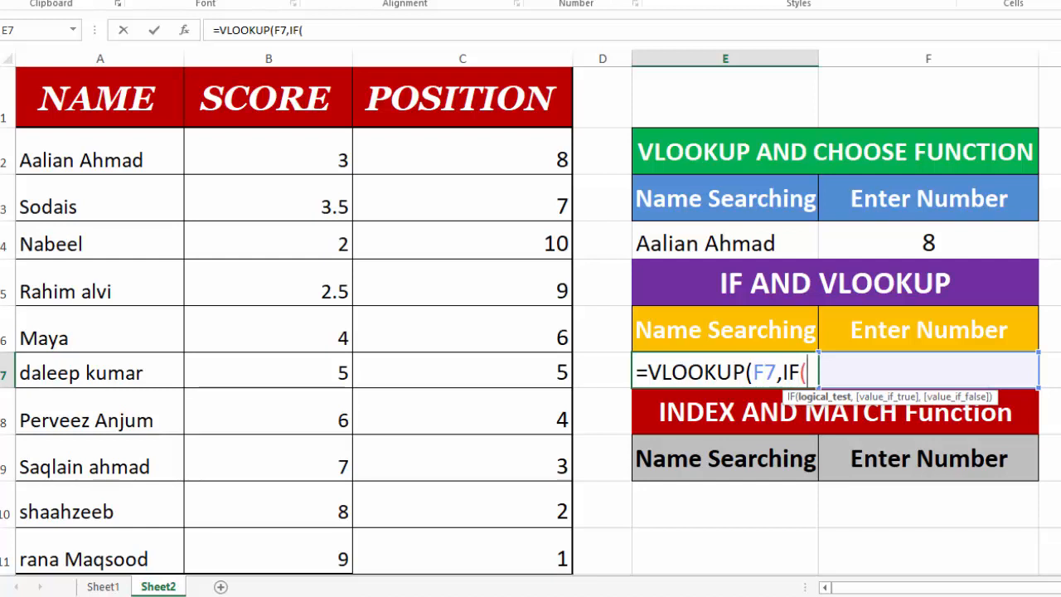
type("{1")
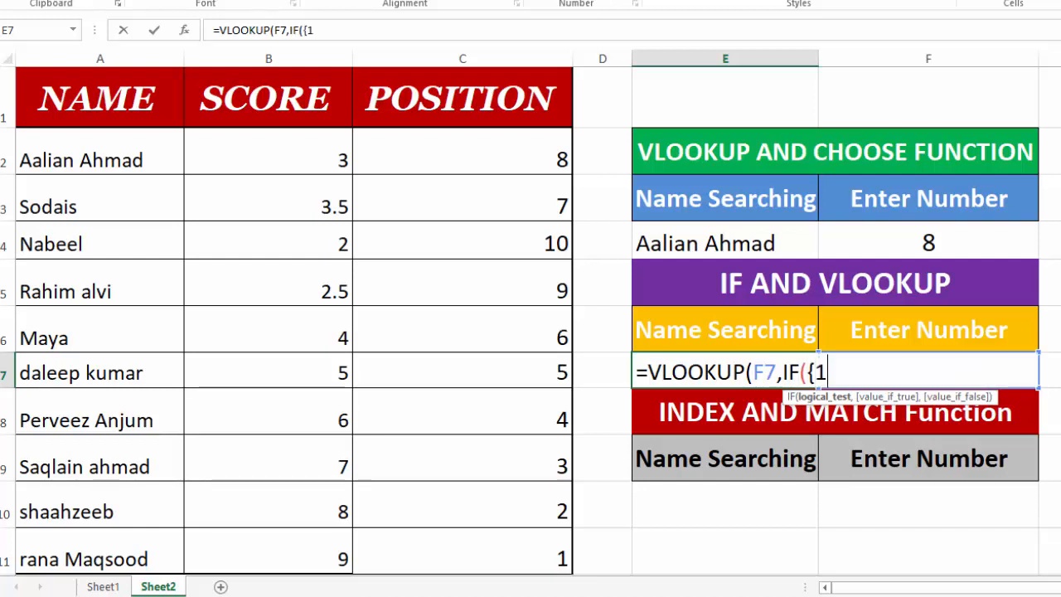
type(",0")
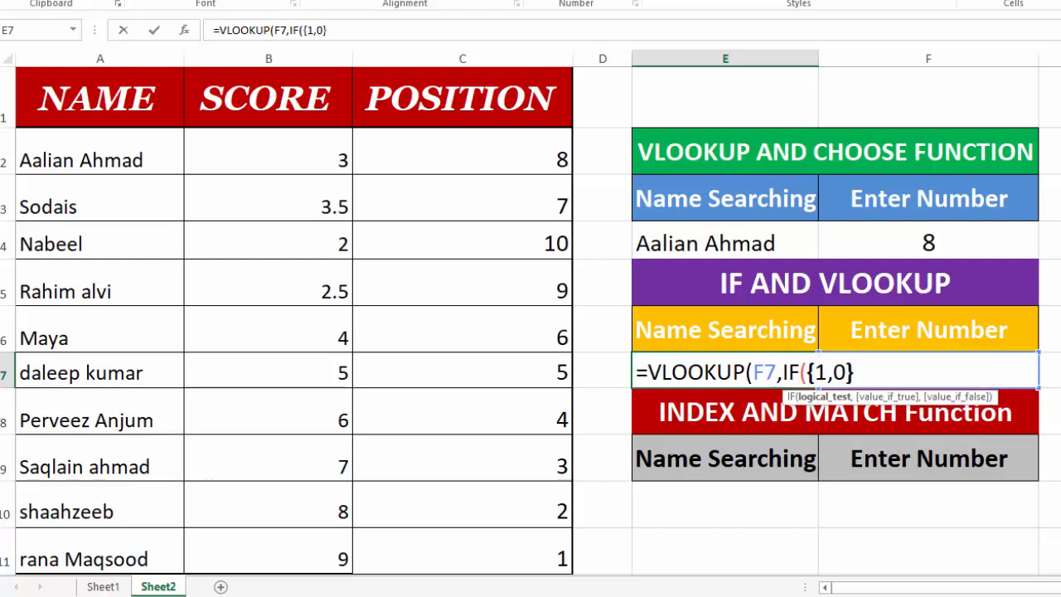
type("},")
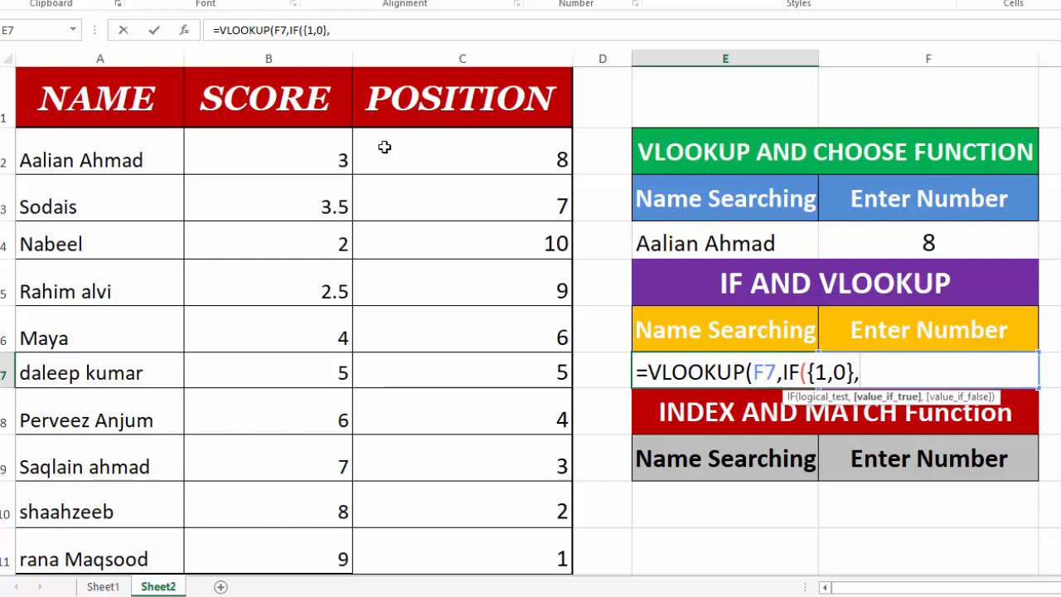
- Complete the E7 formula with C2:C11 and A2:A11 as the IF ranges, column index 2 and FALSE for an exact match
left_click_drag(384, 144, 398, 542)
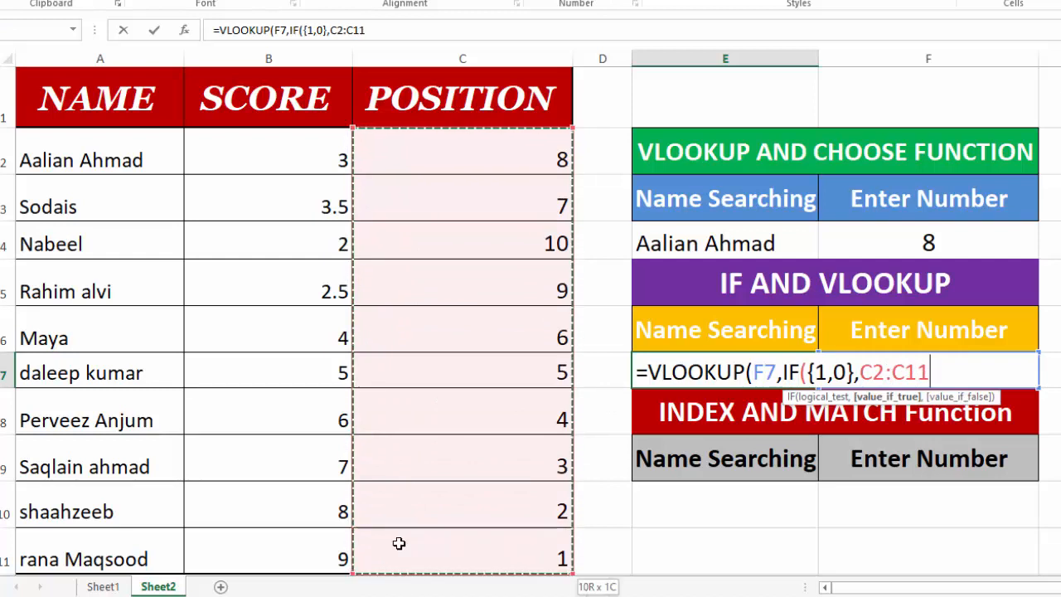
type(",")
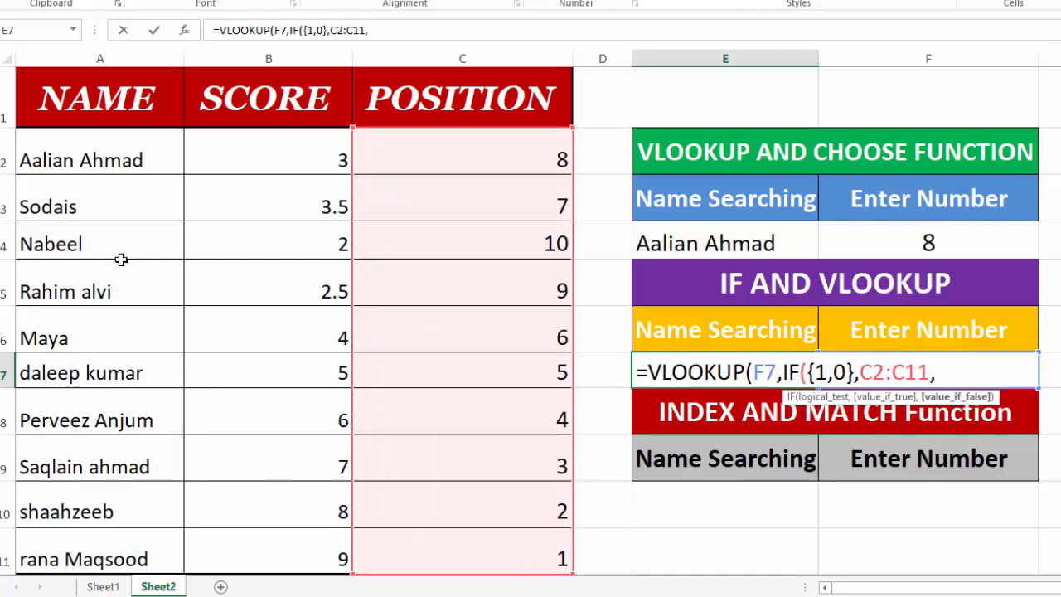
left_click_drag(135, 155, 125, 555)
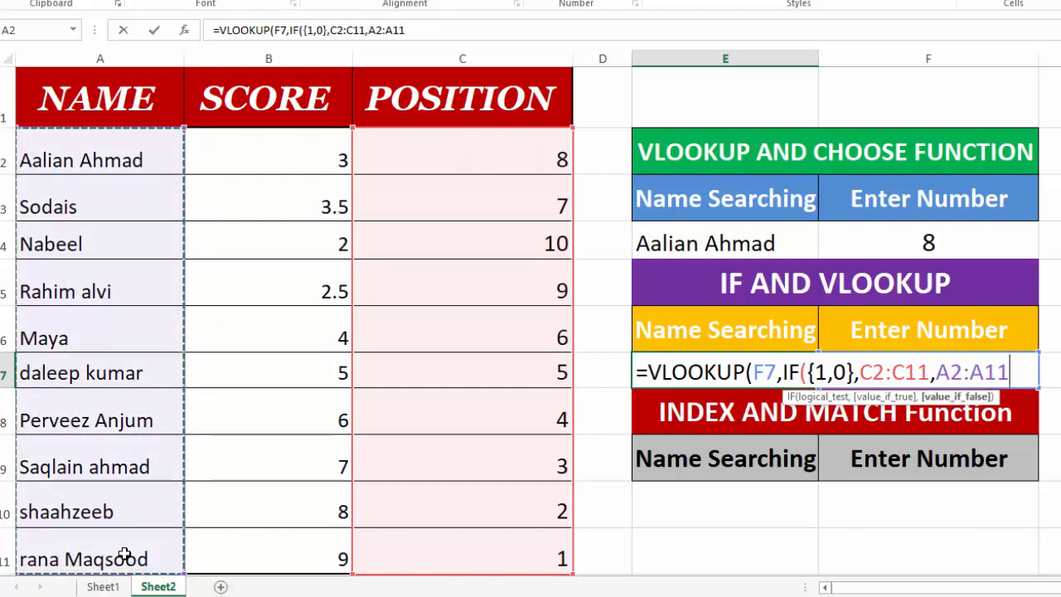
type("),")
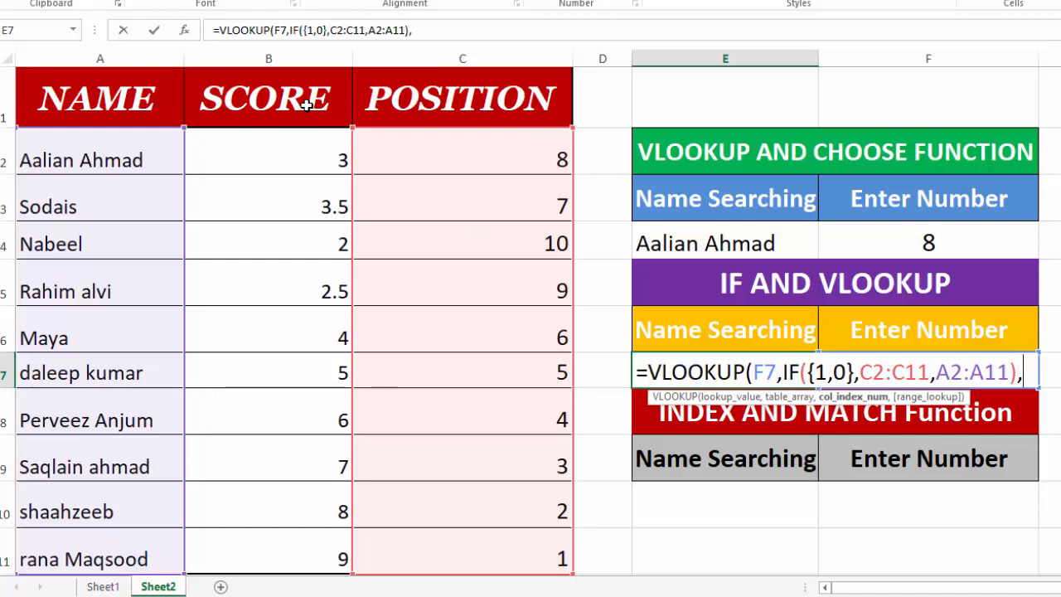
type("2,")
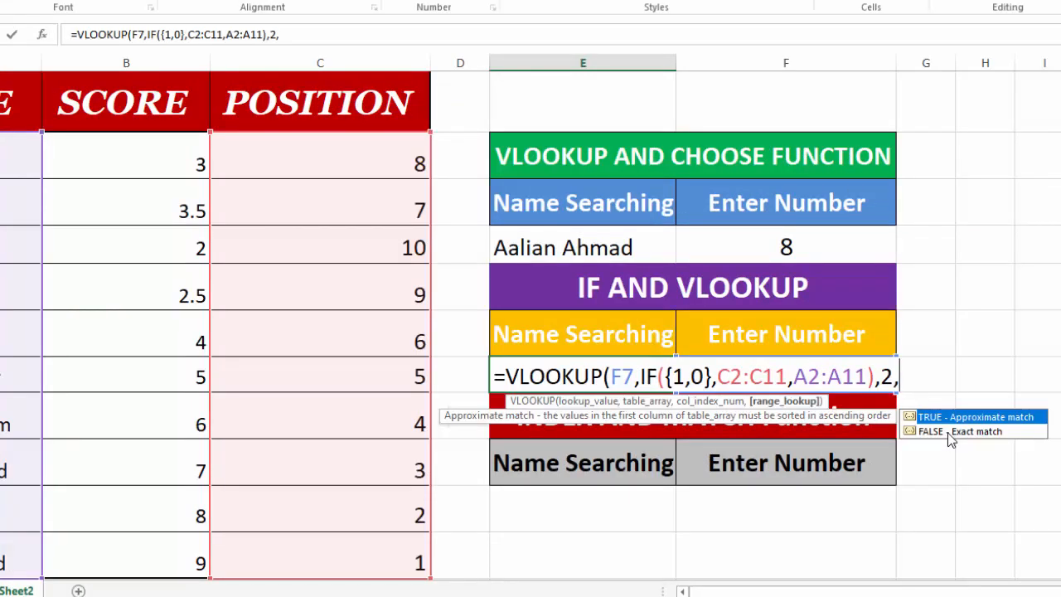
double_click(949, 432)
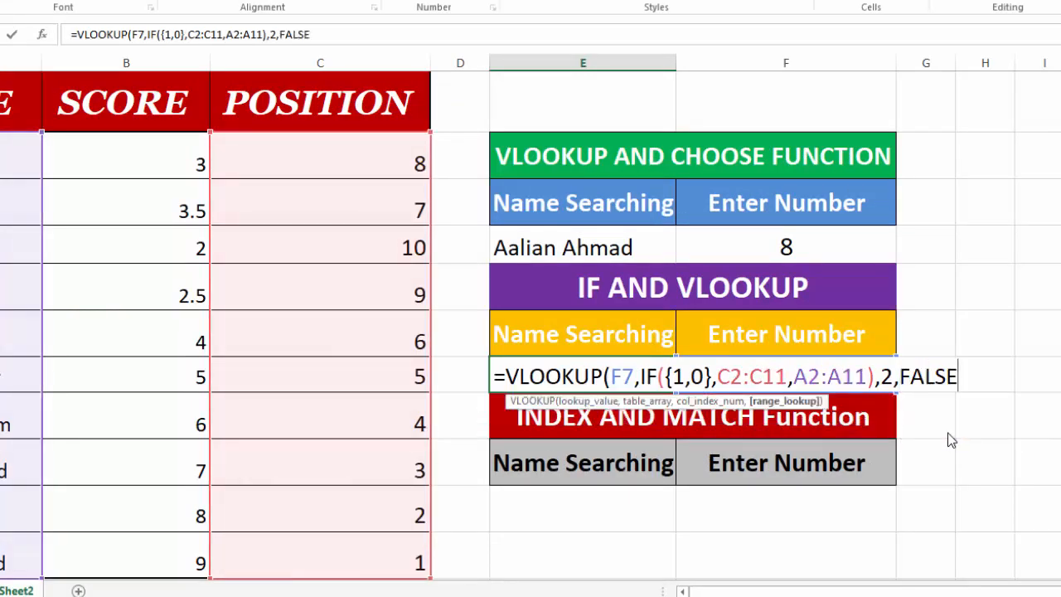
type(")")
key("Return")
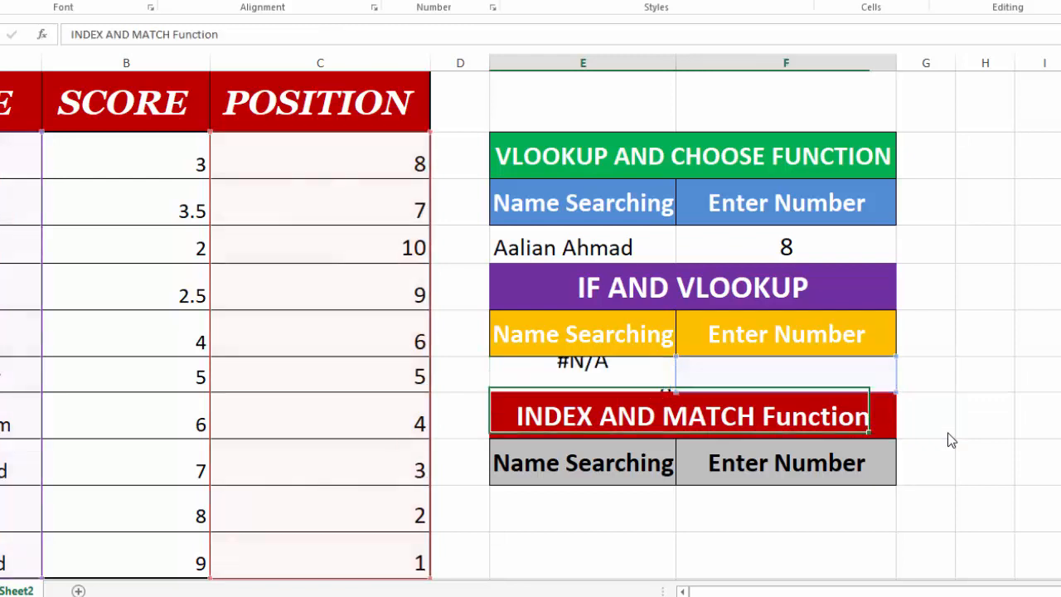
- Test the IF and VLOOKUP formula by entering 5 as the lookup number in F7
left_click(735, 372)
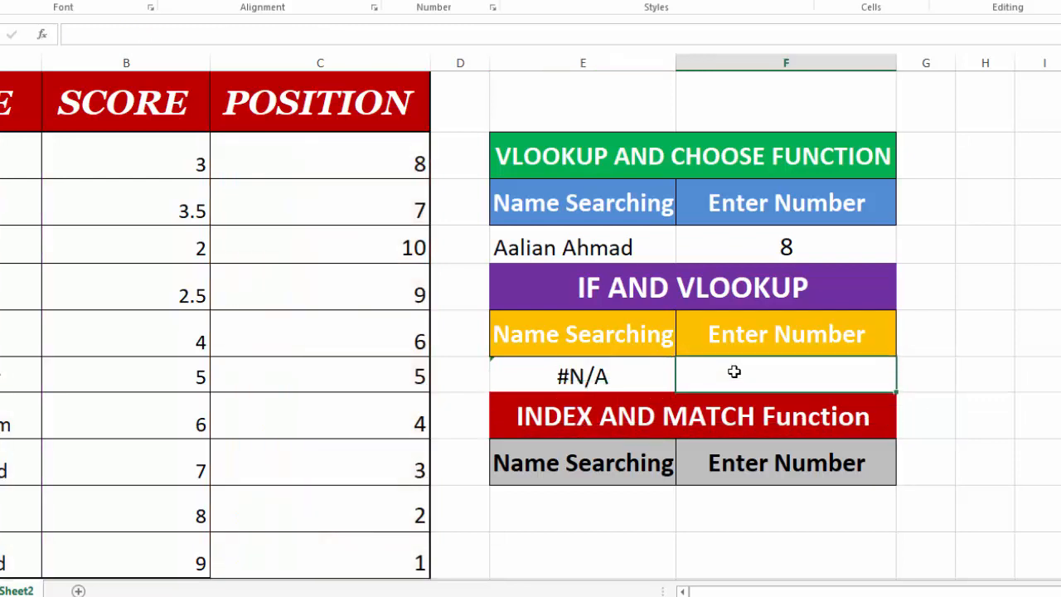
type("5")
key("Return")
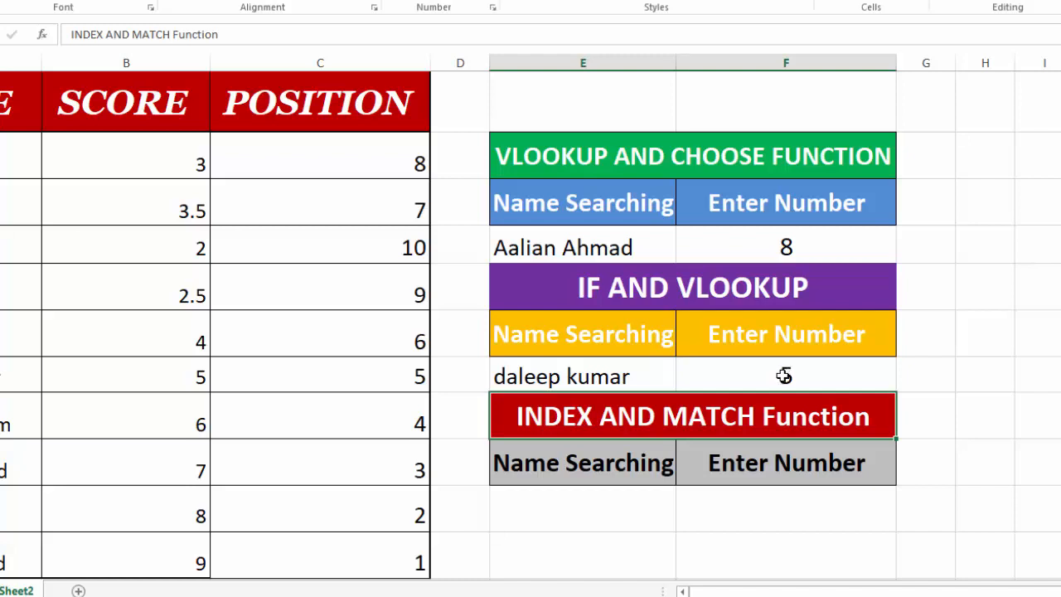
type("3")
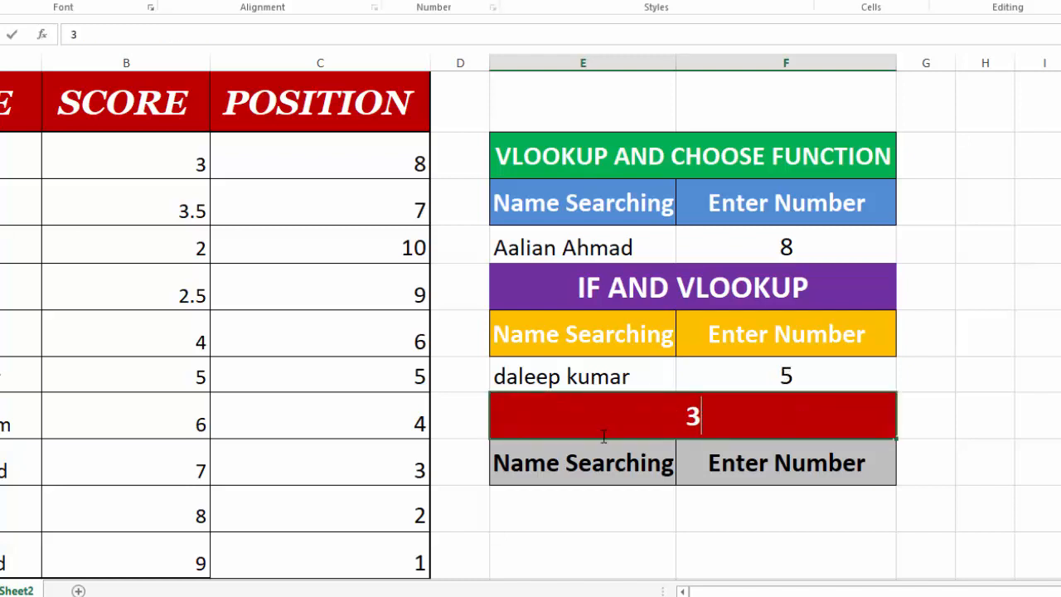
key("BackSpace")
key("Escape")
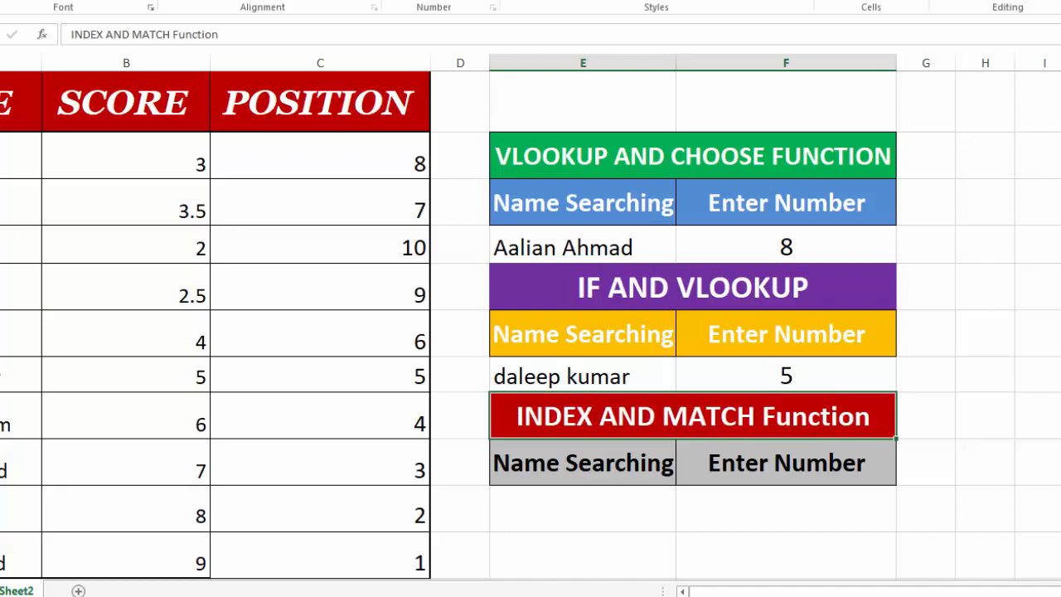
- Enter 3 as the lookup number in F7 for the IF and VLOOKUP search
left_click(842, 370)
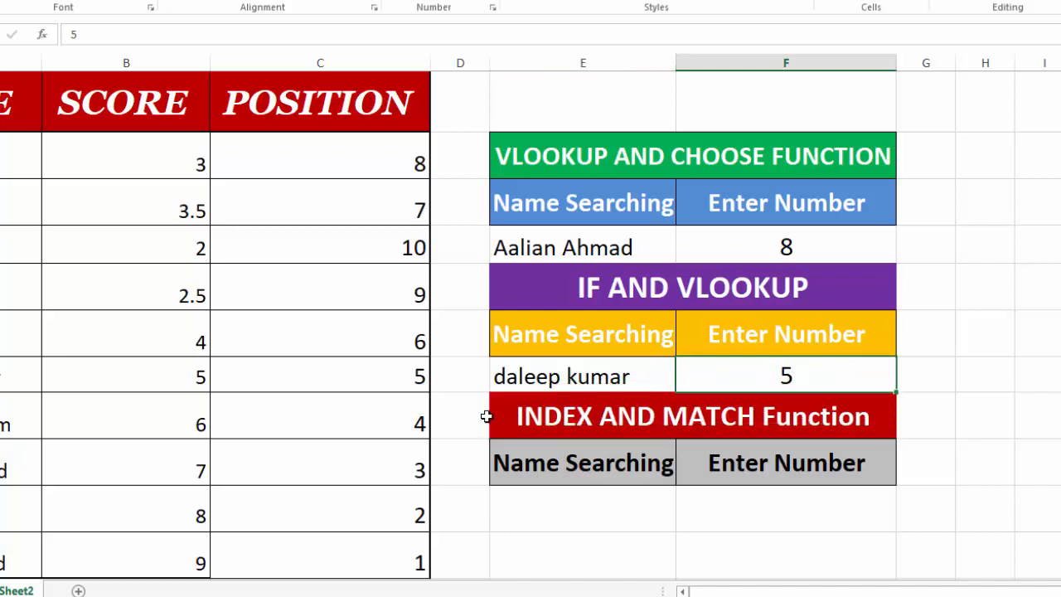
left_click(402, 457)
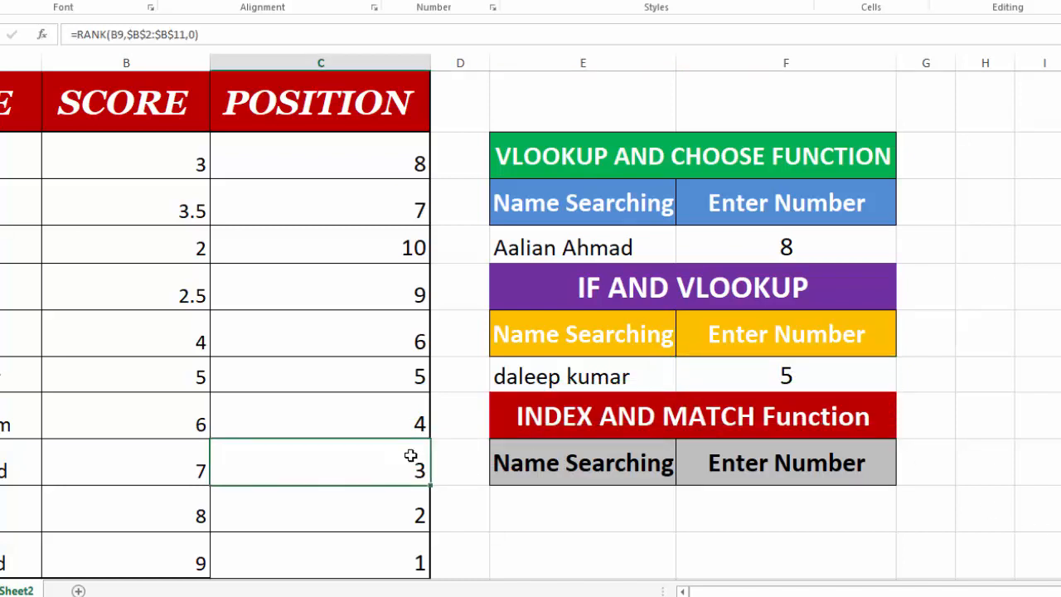
left_click(795, 374)
type("3")
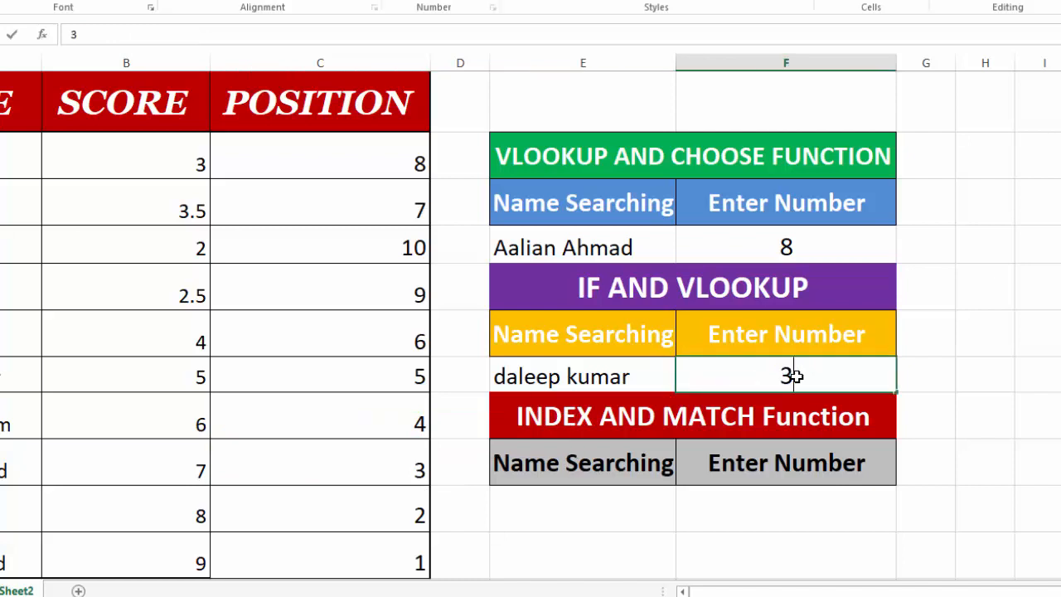
key("Return")
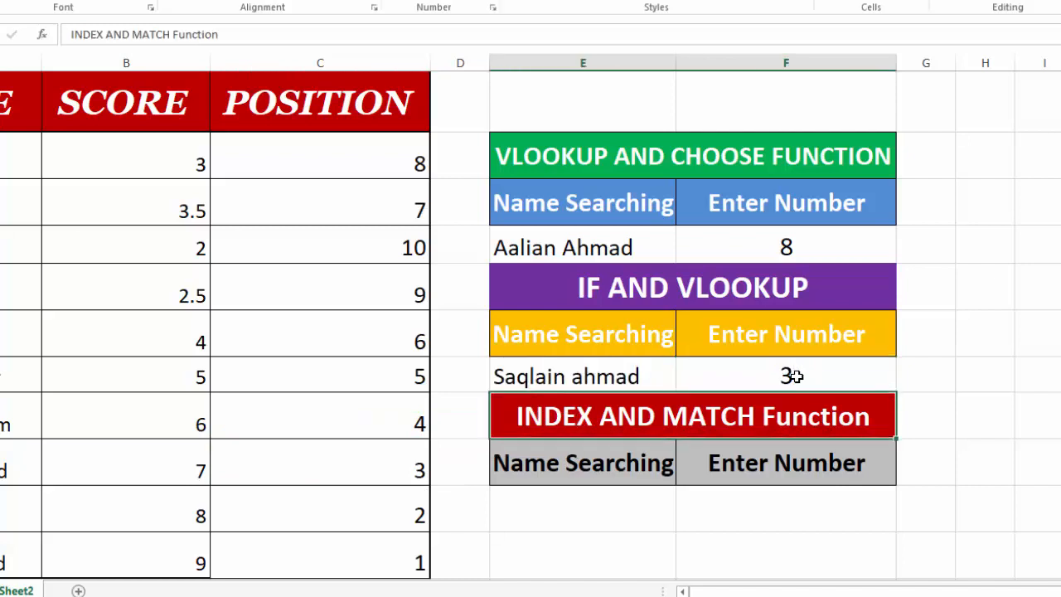
- Start an INDEX formula in E10 with the names in A2:A11 as its array
left_click(639, 511)
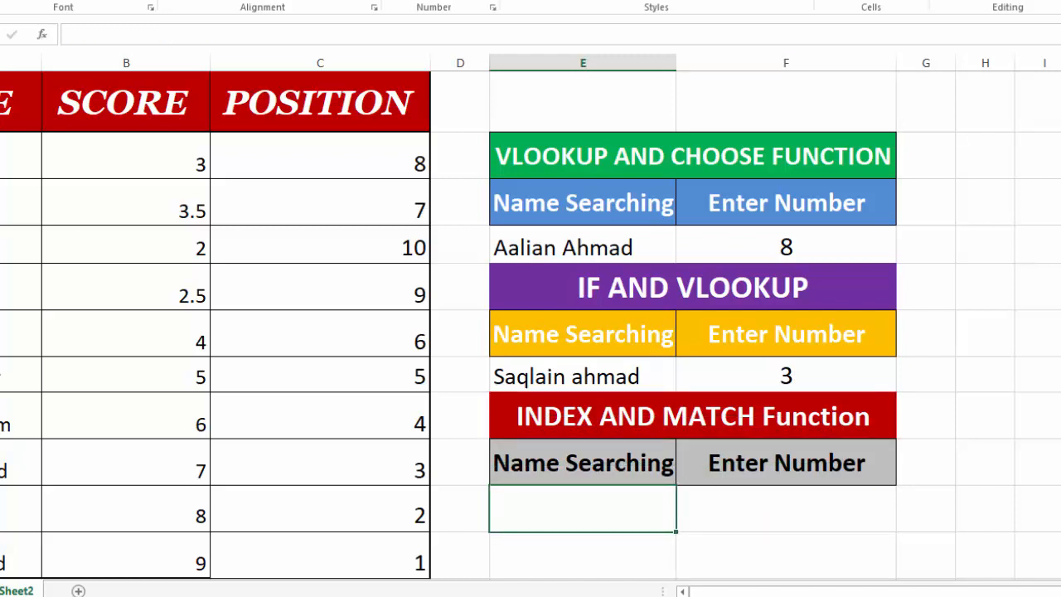
scroll(644, 545, "down", 1)
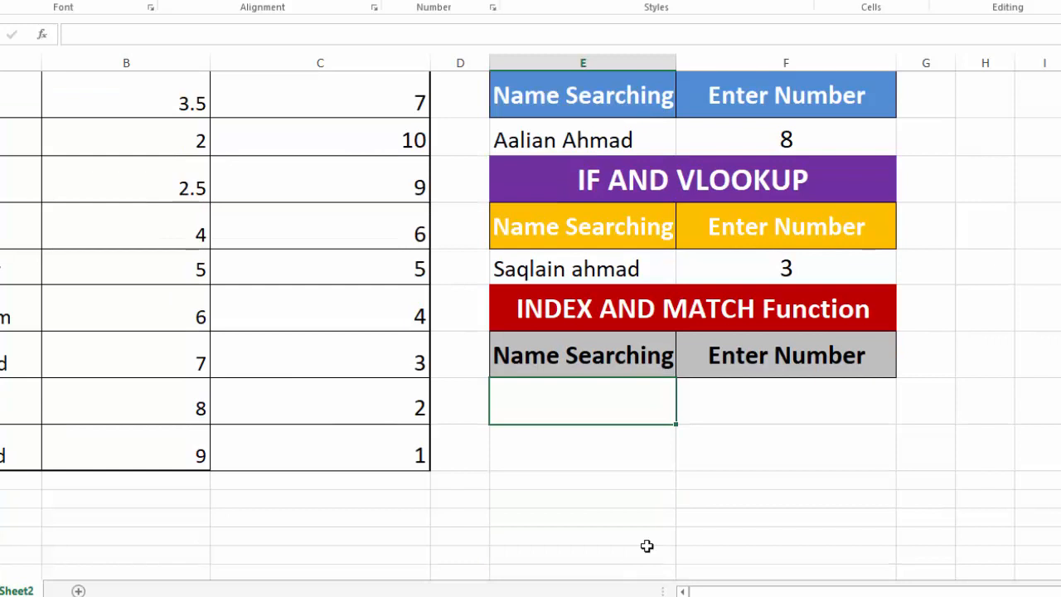
type("=INDEX")
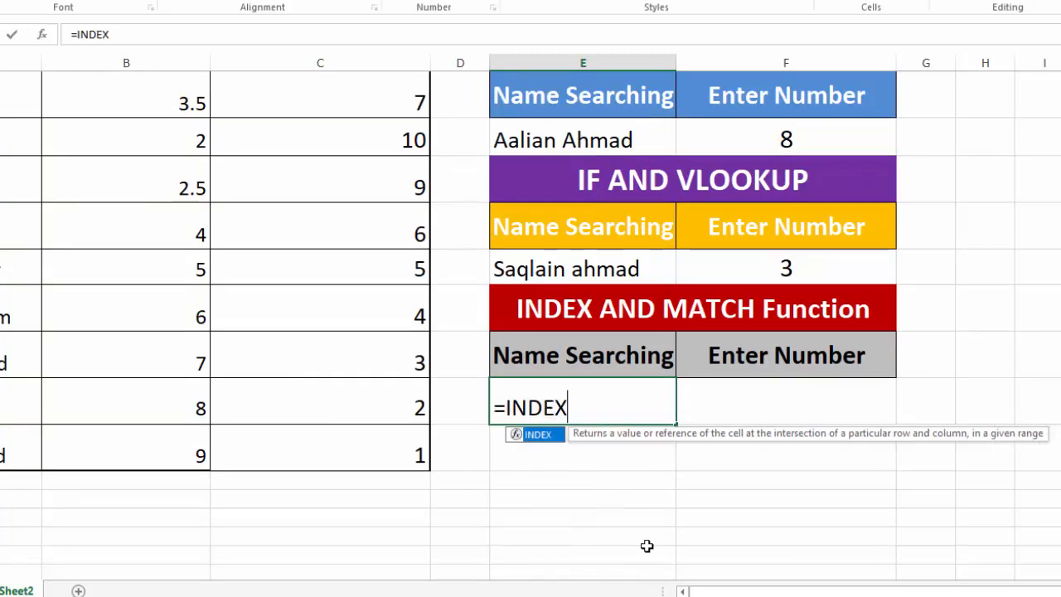
type("(")
left_click_drag(71, 172, 74, 561)
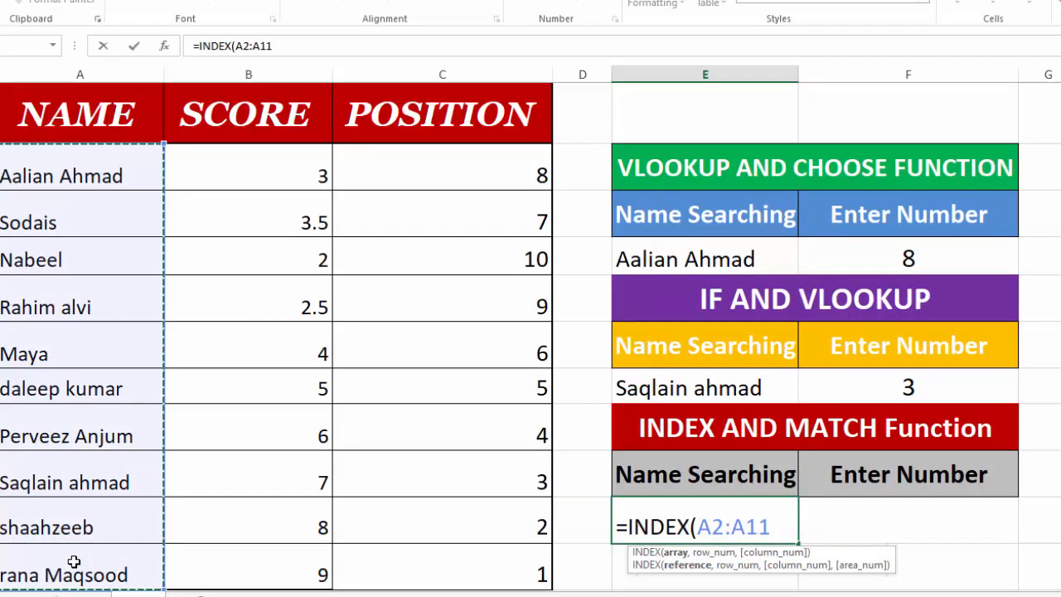
type(",")
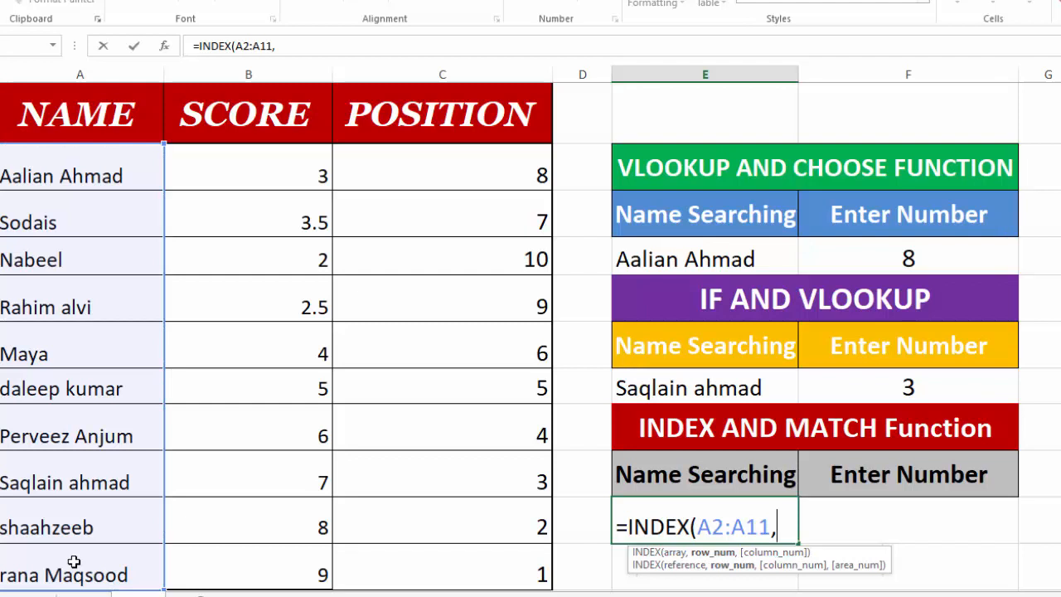
left_click(73, 562)
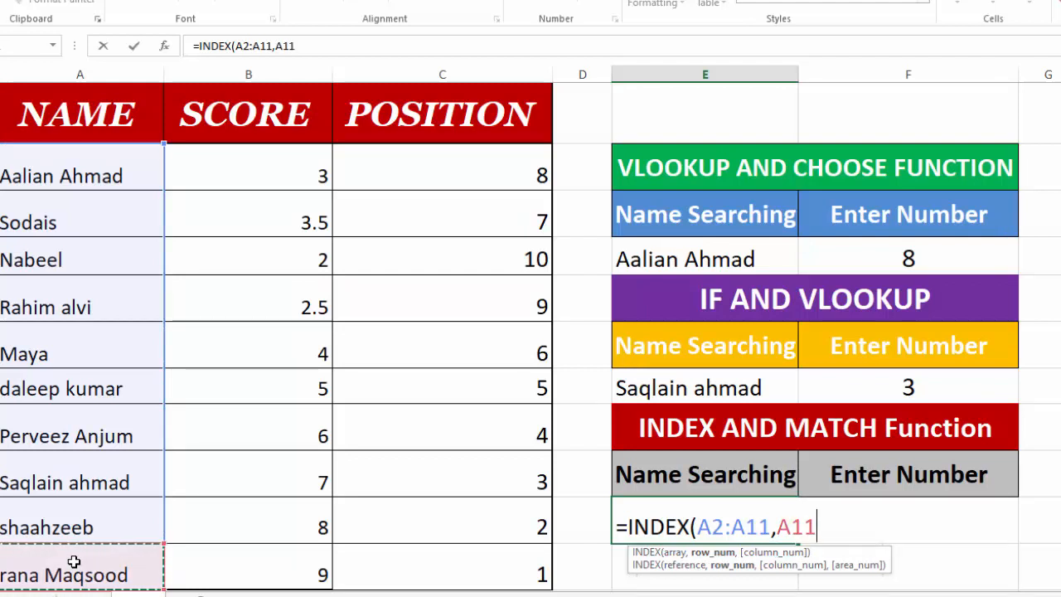
key("BackSpace")
key("BackSpace")
key("BackSpace")
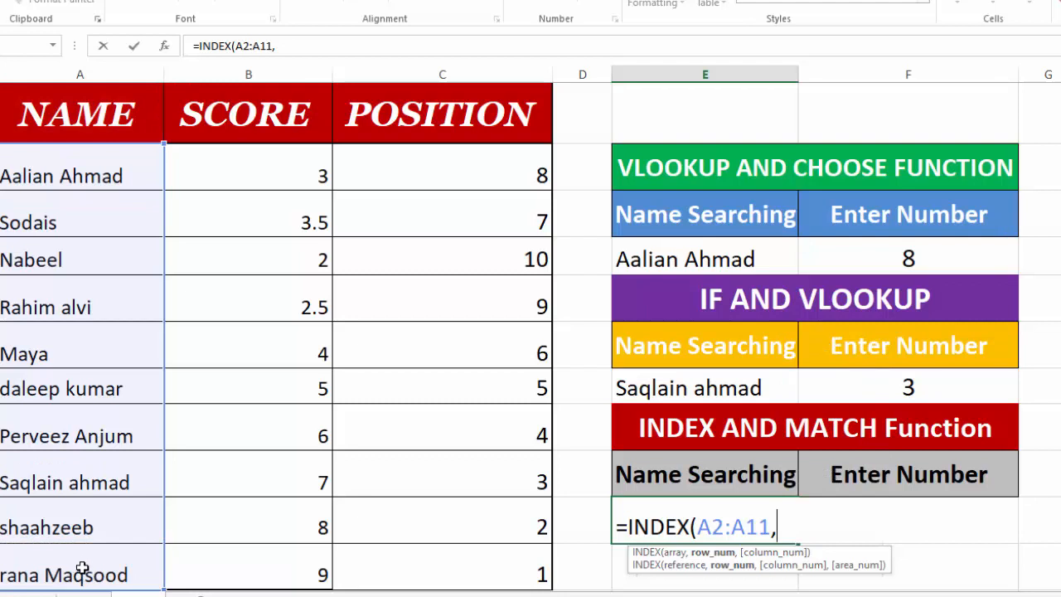
- Nest a MATCH function as the row number of the E10 INDEX formula, with F10 as its lookup value
type("MATCH")
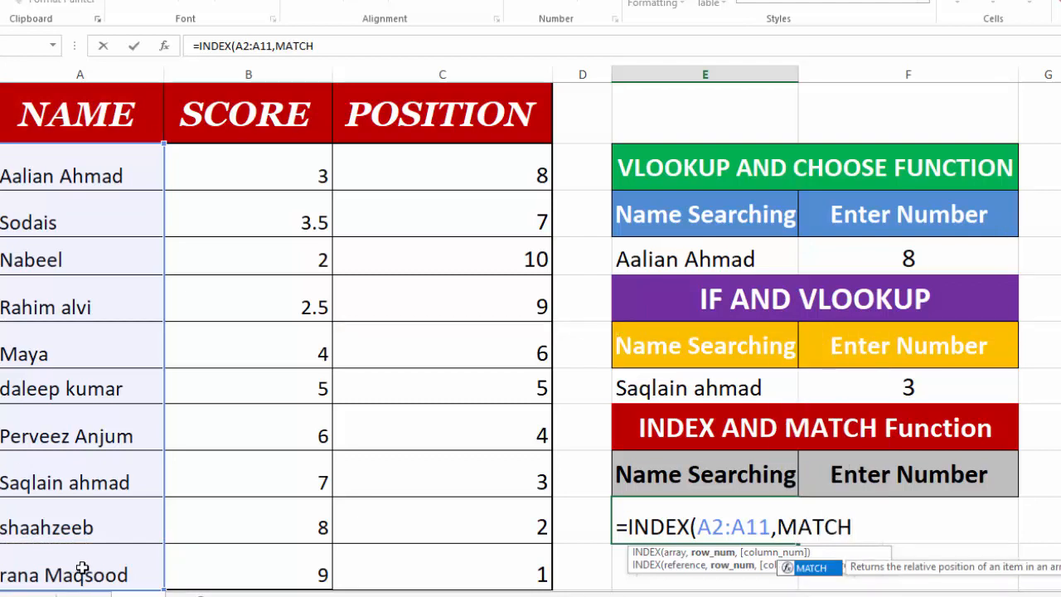
type("(")
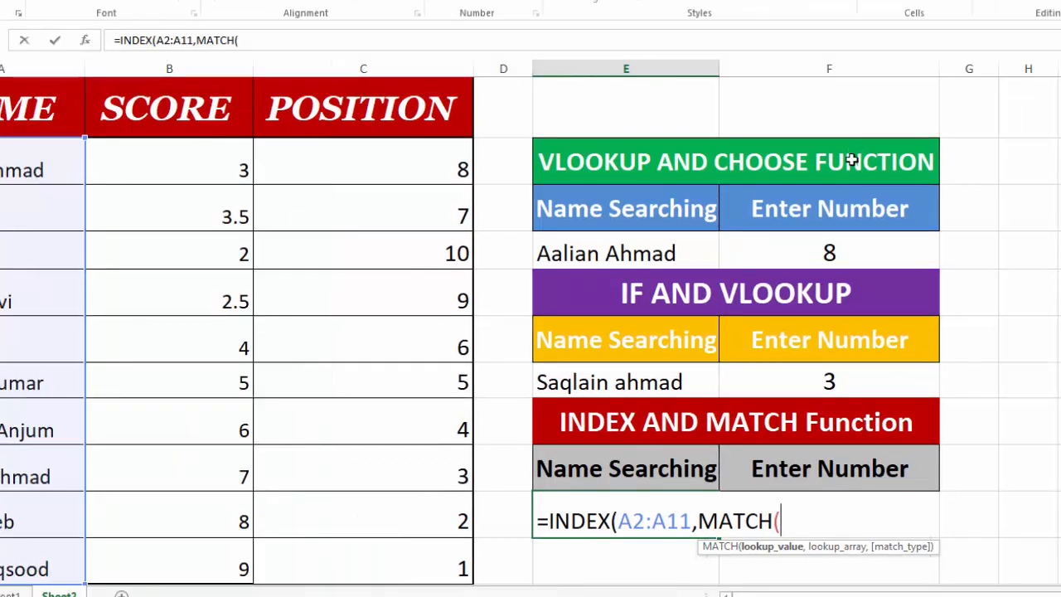
left_click(960, 518)
key("Left")
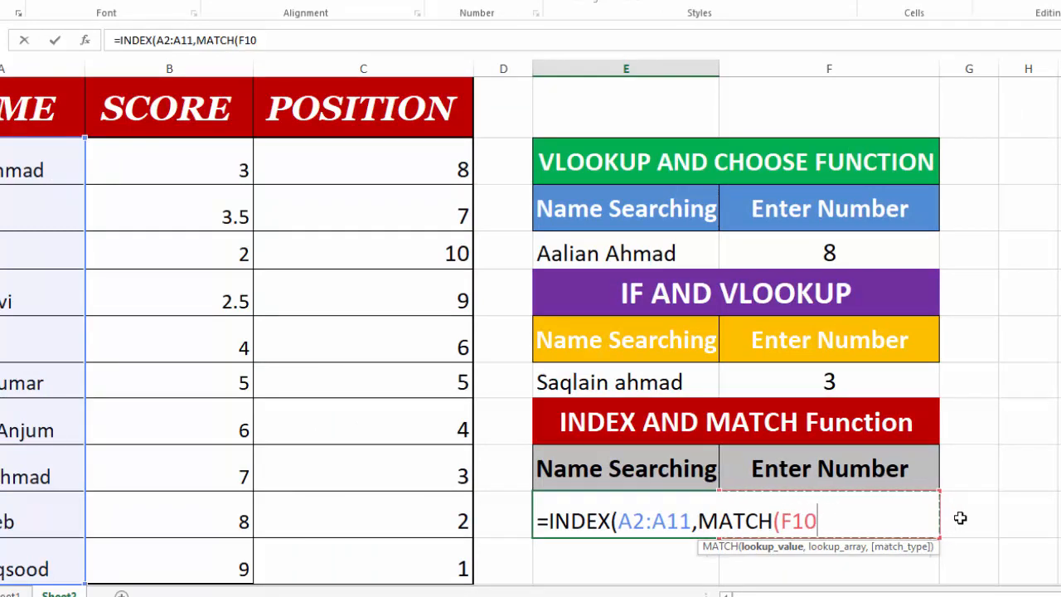
type(",")
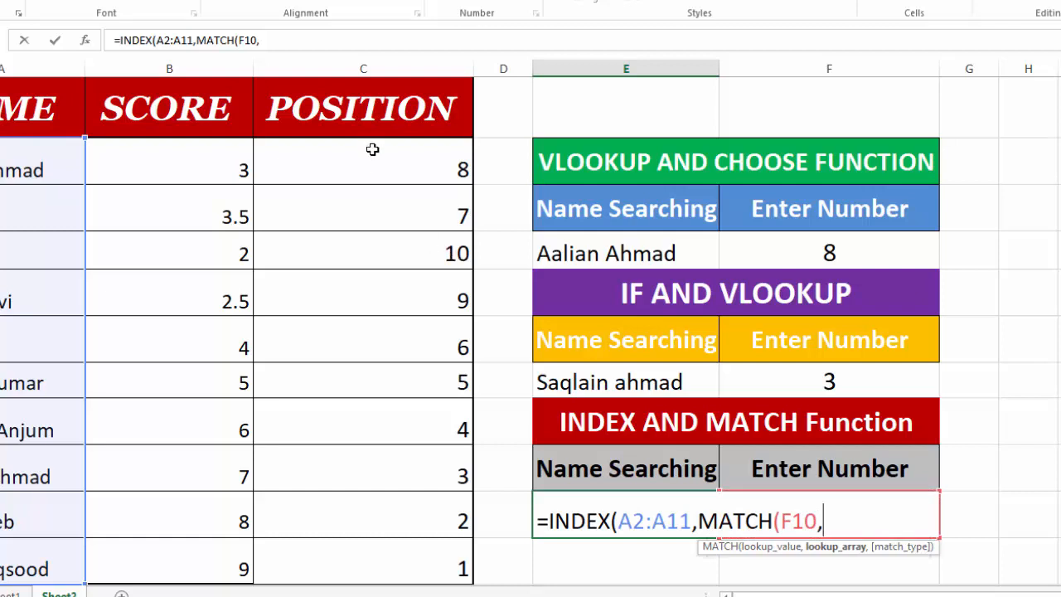
- Complete the E10 formula with C2:C11 as the MATCH lookup array and 0 for an exact match
left_click_drag(372, 149, 376, 556)
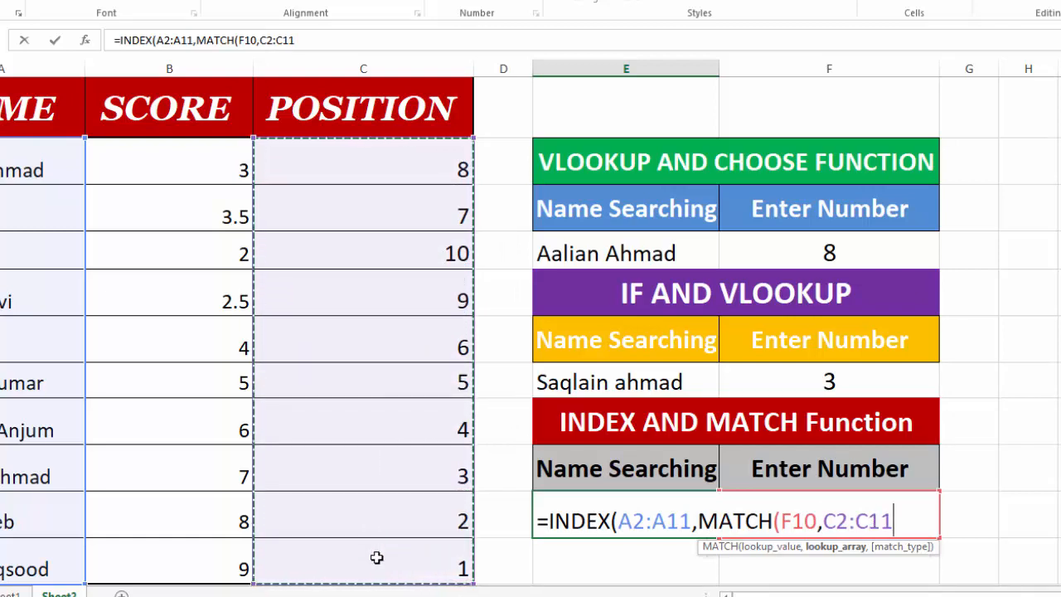
type(",")
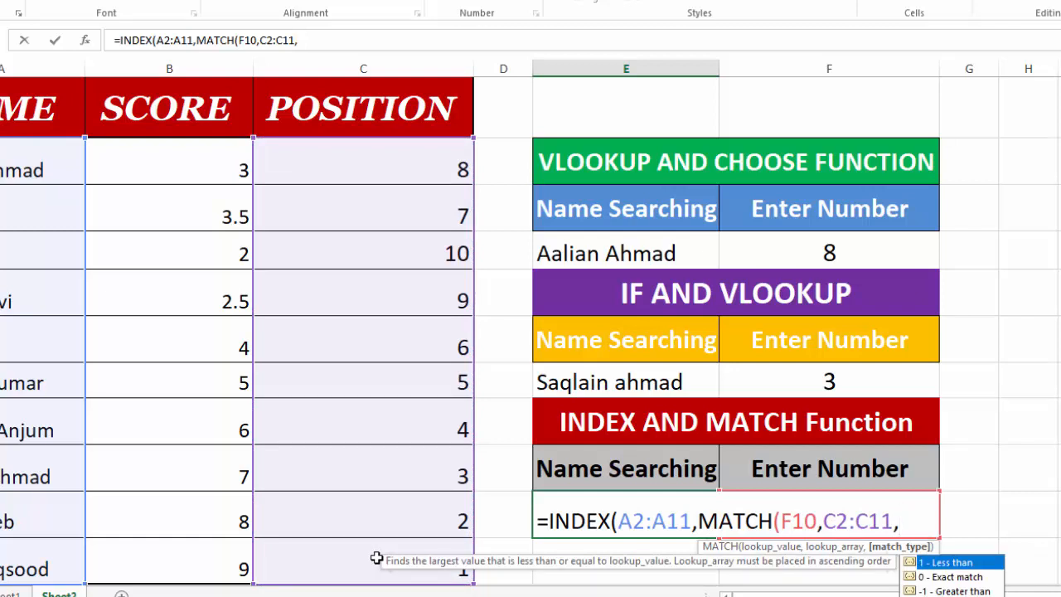
type("0))")
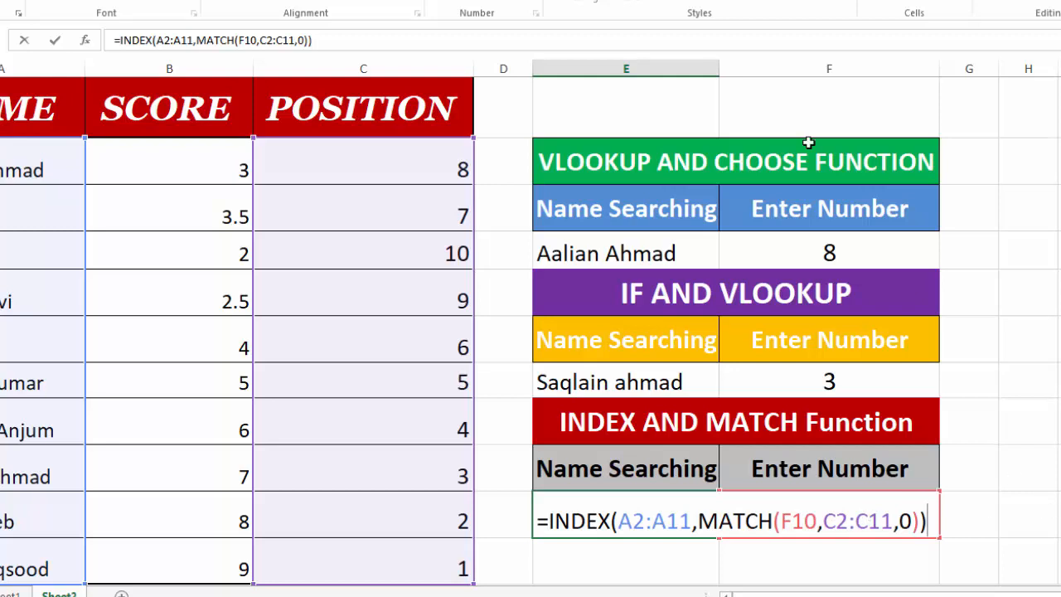
left_click_drag(812, 141, 911, 385)
left_click_drag(976, 458, 1032, 516)
double_click(673, 522)
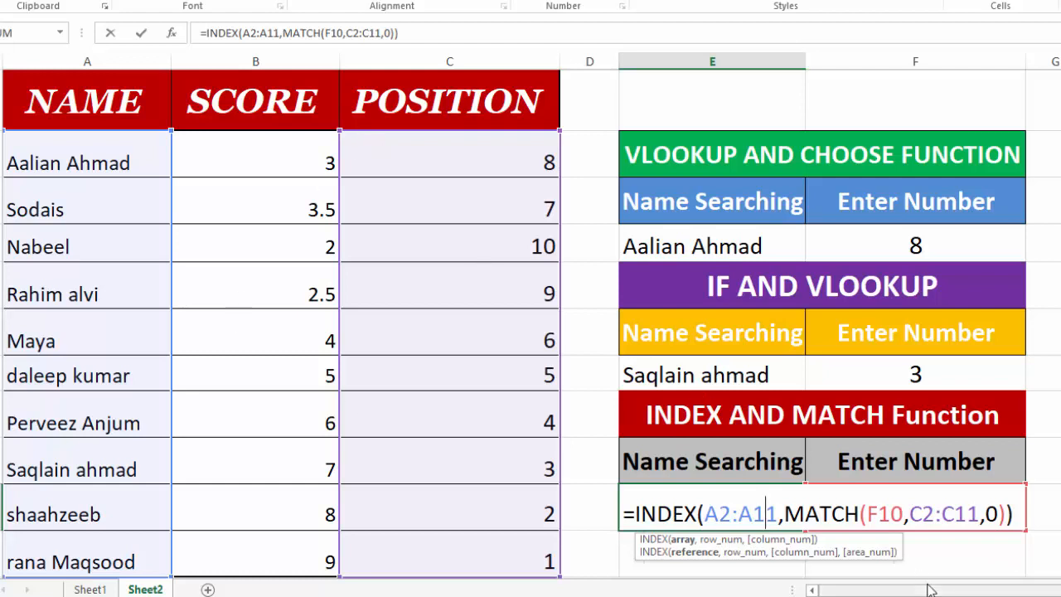
left_click(1016, 513)
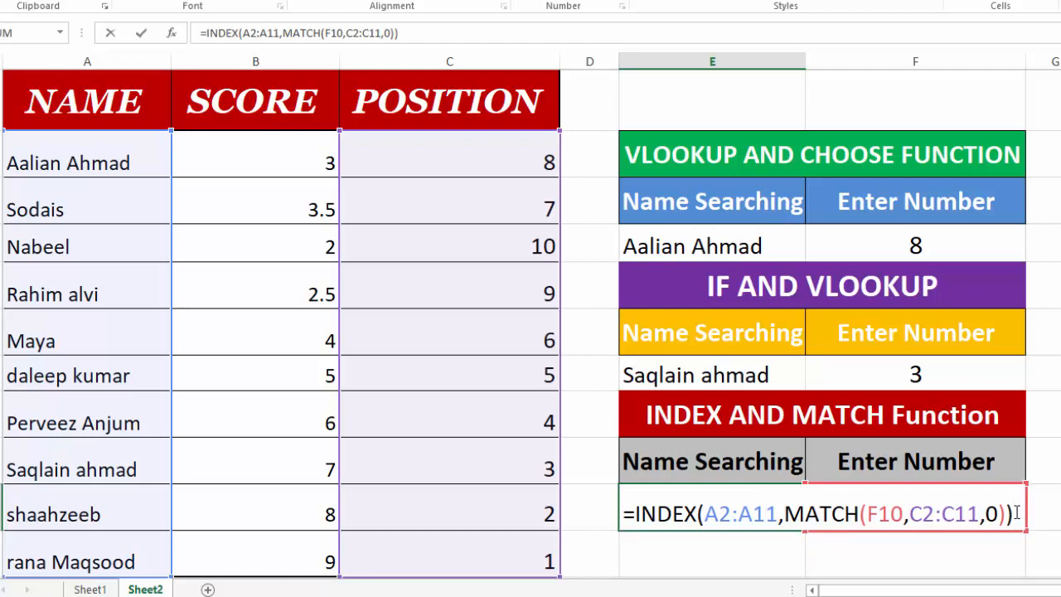
key("Return")
- Test the INDEX and MATCH formula by entering 10 as the lookup number in F10
left_click(938, 501)
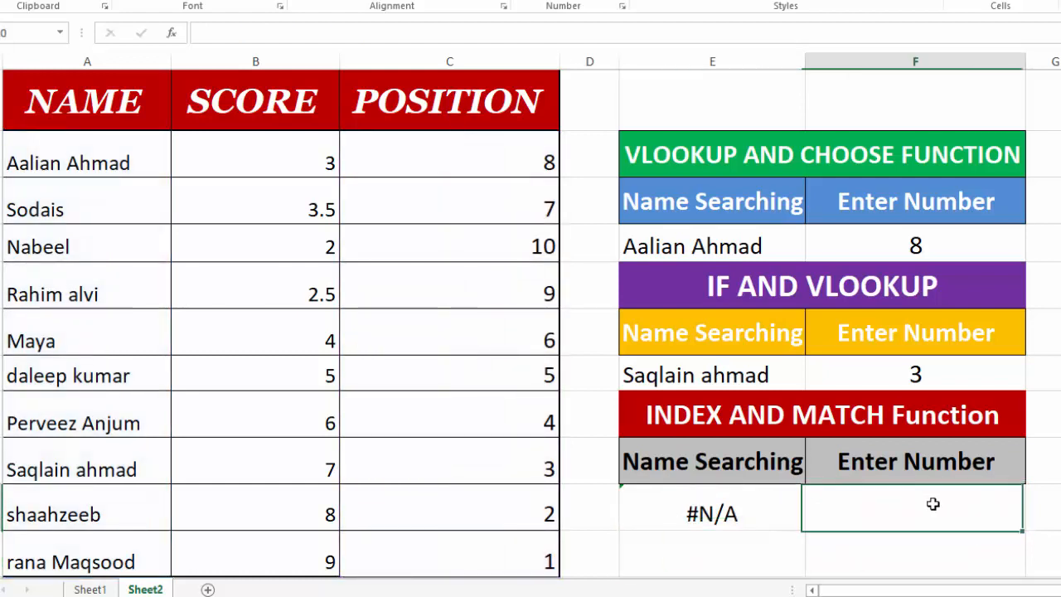
type("10")
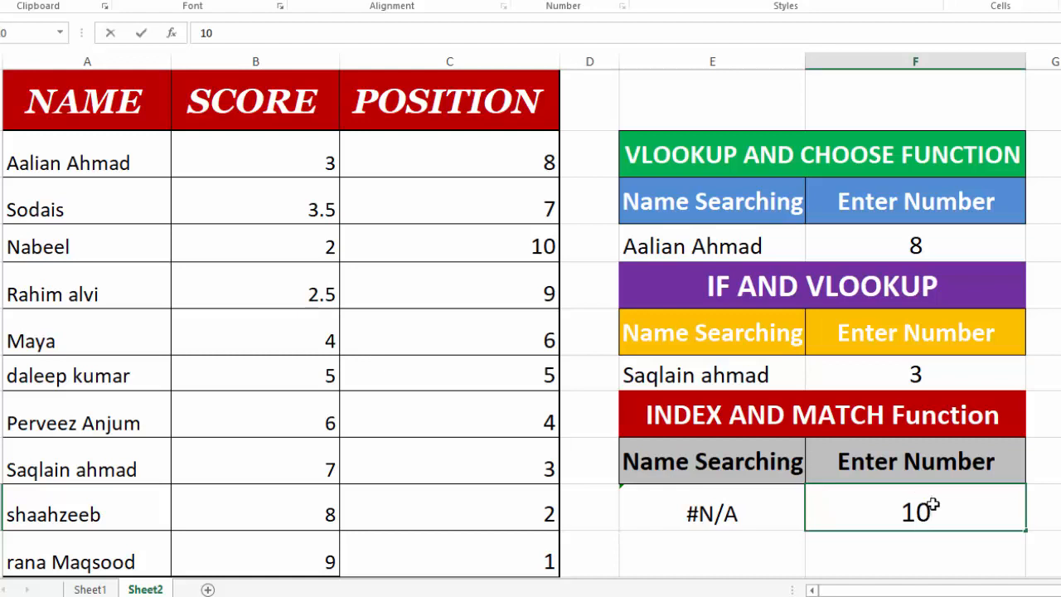
key("Return")
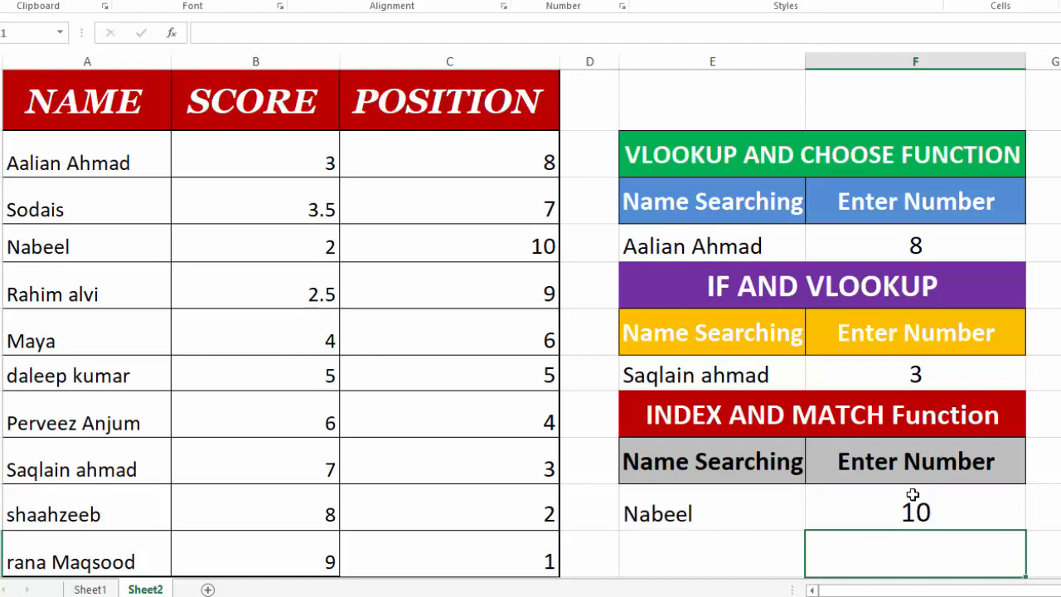